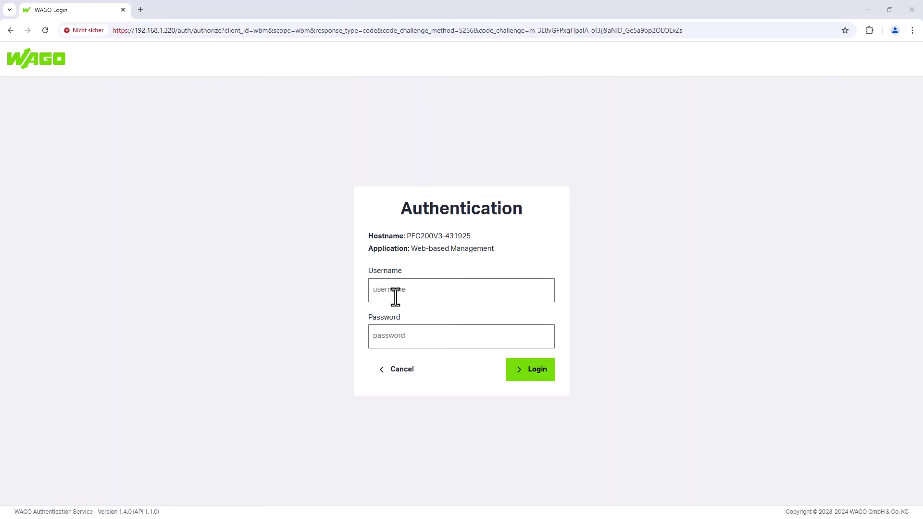
- Log in and tick FTP 'Service active' under Ports and Services > Network Services, then submit
left_click(395, 297)
left_click(439, 311)
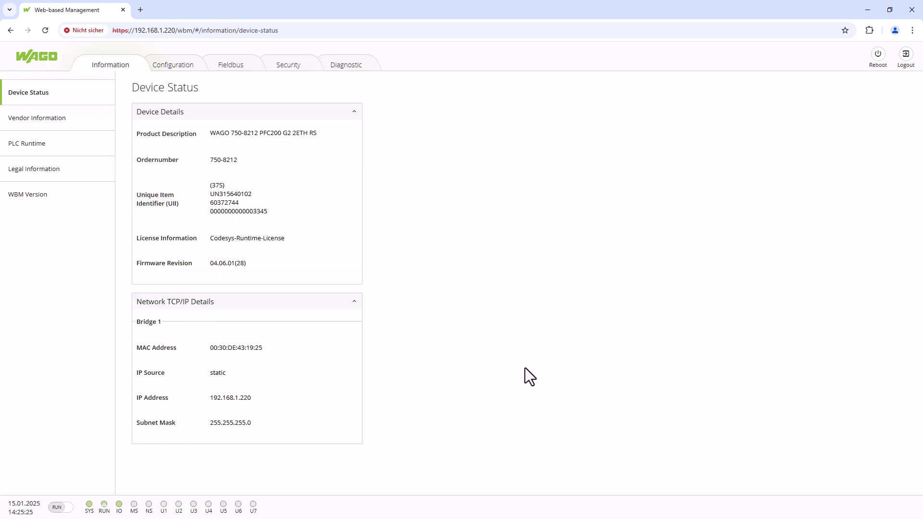
left_click(172, 67)
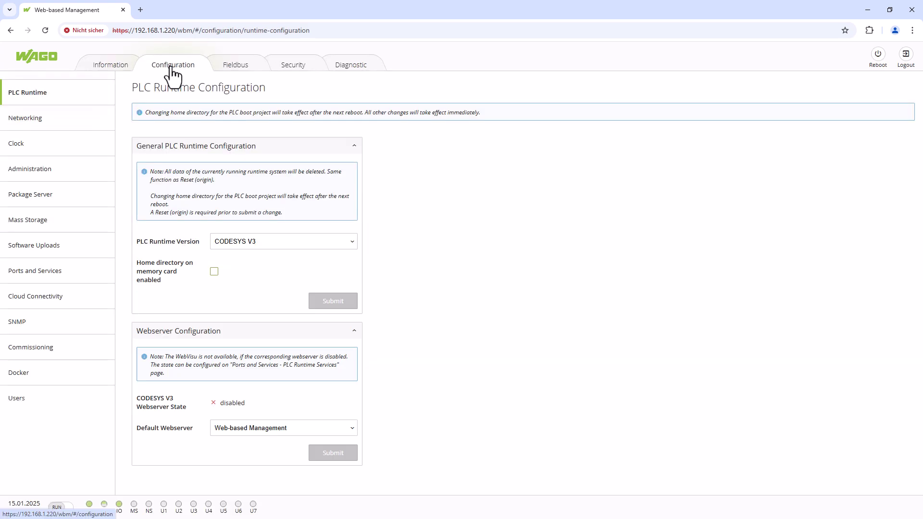
left_click(57, 272)
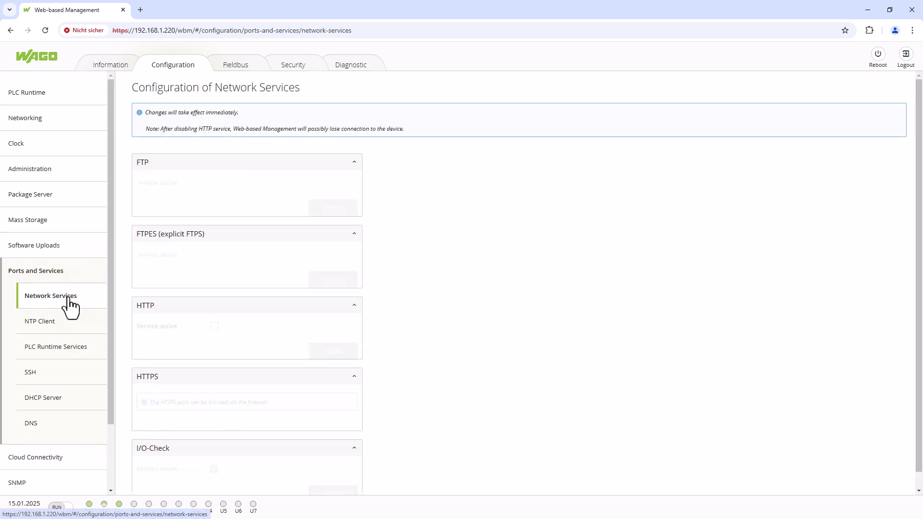
left_click(214, 185)
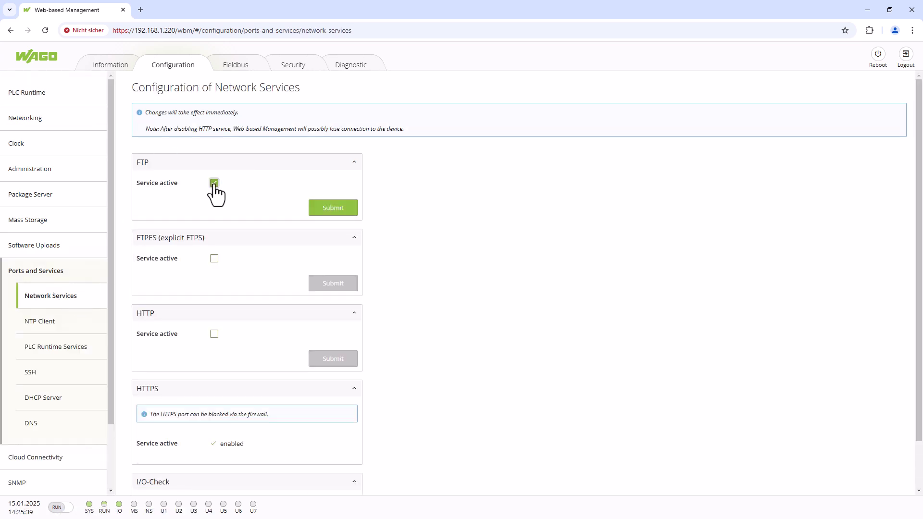
left_click(344, 209)
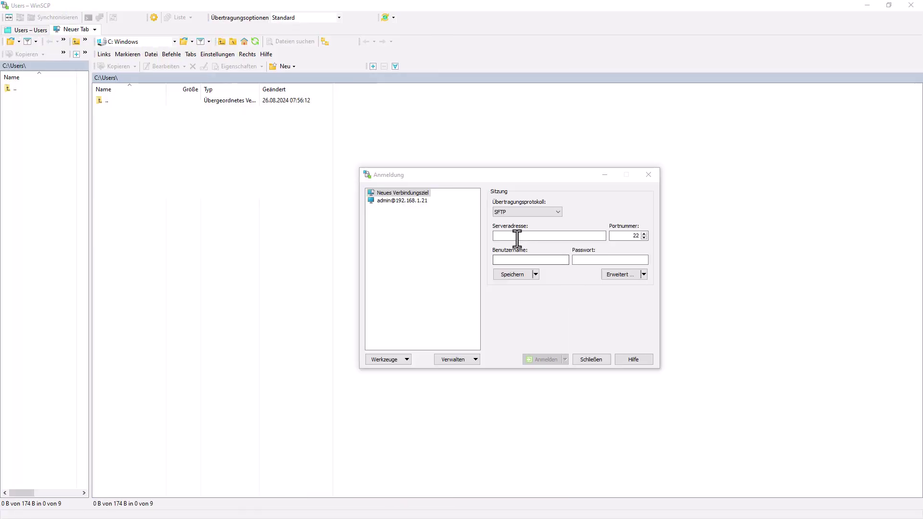
- Connect over SFTP to 192.168.1.220 as user root with the account password
left_click(517, 235)
type("192.168.1.220")
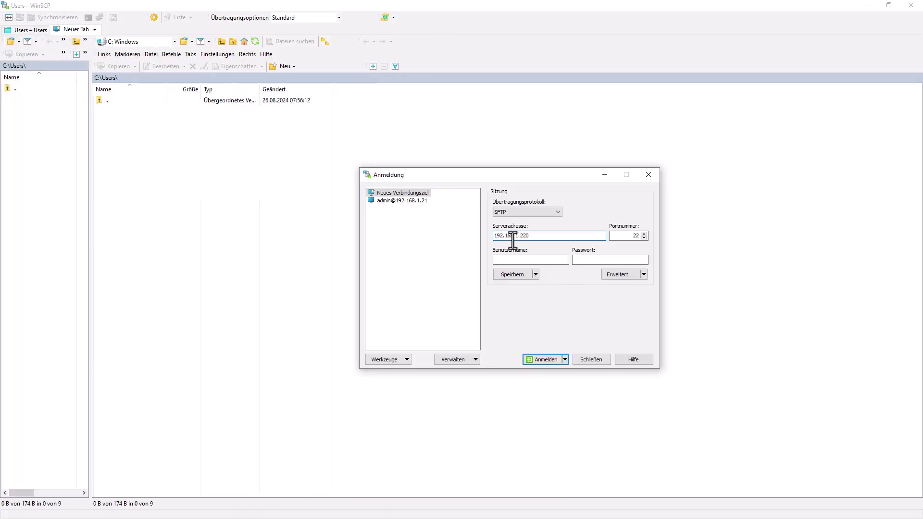
left_click(516, 260)
type("root")
left_click(585, 260)
type("wago")
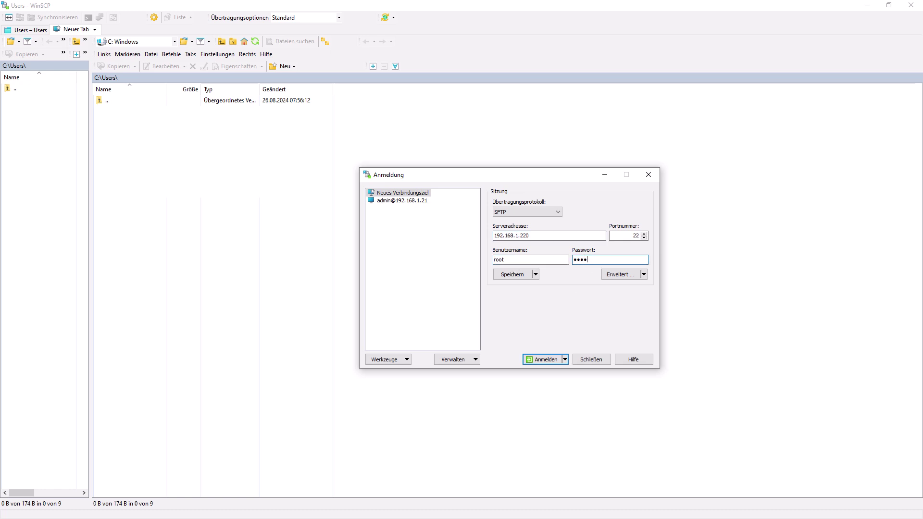
left_click(552, 359)
- Create a folder named FTP inside /media, open it and copy the /media/FTP path
double_click(124, 101)
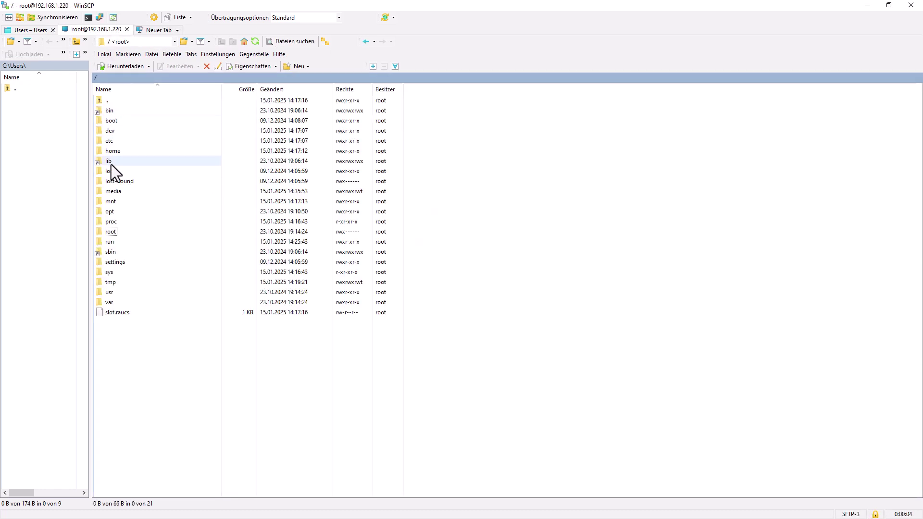
double_click(111, 163)
right_click(114, 142)
mouse_move(172, 200)
left_click(271, 210)
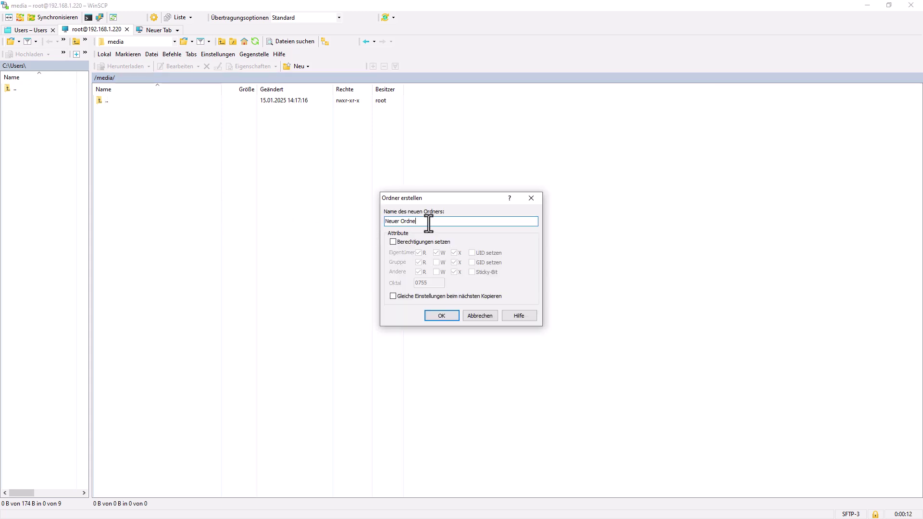
key("BackSpace")
key("BackSpace")
key("BackSpace")
key("BackSpace")
key("BackSpace")
key("BackSpace")
key("BackSpace")
key("BackSpace")
key("BackSpace")
key("BackSpace")
key("BackSpace")
type("FTP")
left_click(445, 315)
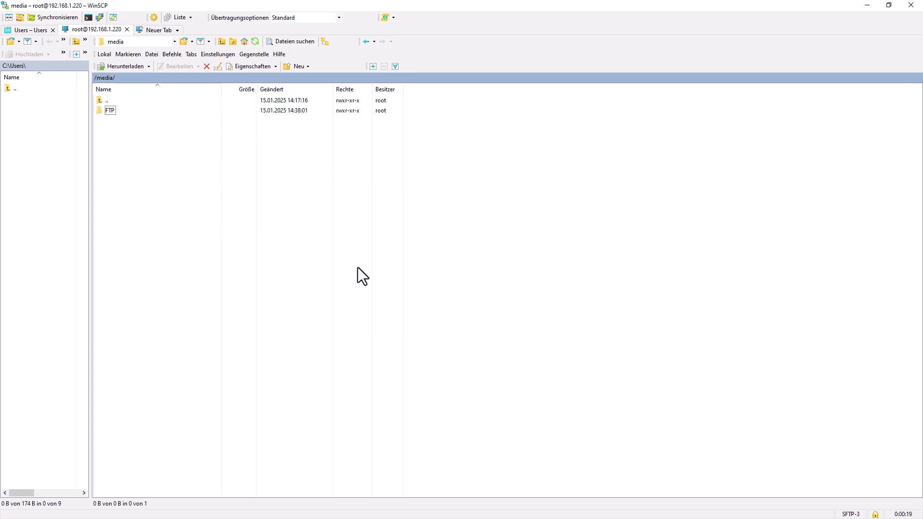
double_click(113, 112)
right_click(135, 80)
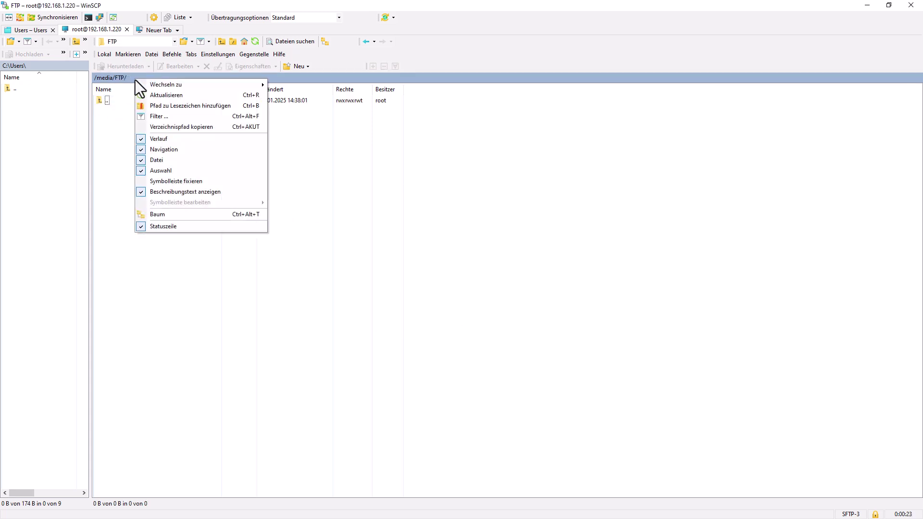
left_click(171, 129)
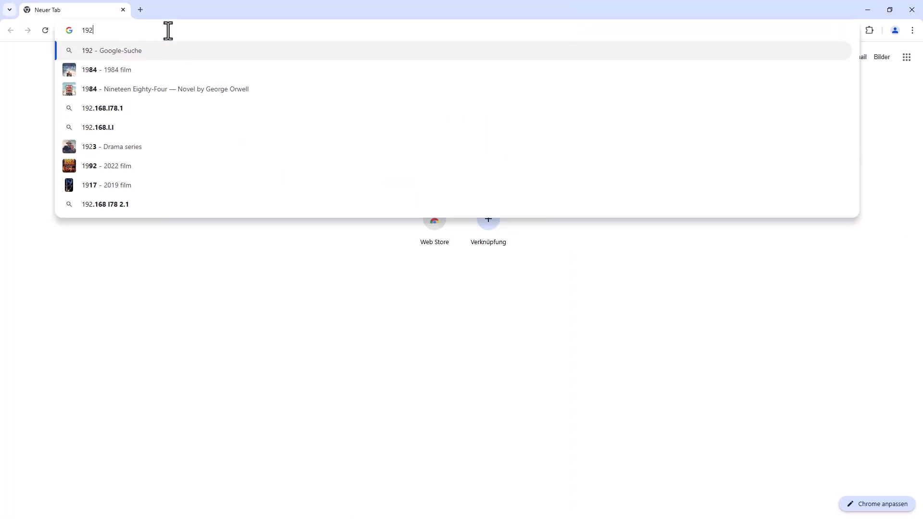
- Open 192.168.1.200/wbm, proceed past the certificate warning and log in
type(".1")
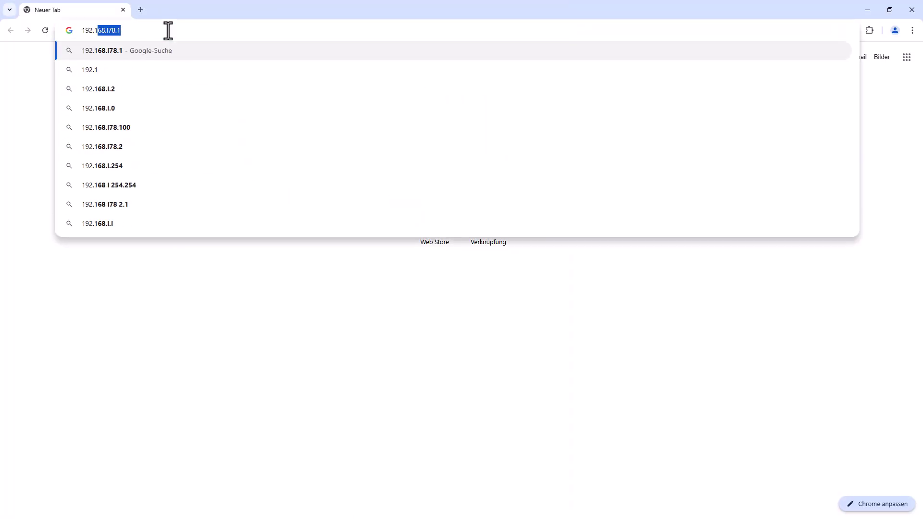
type("68.1.200")
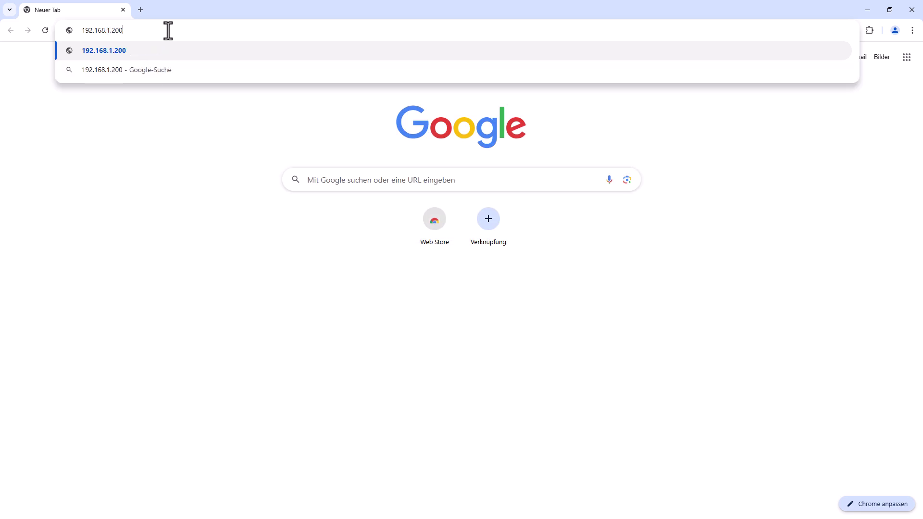
type("/wbm")
key("Return")
left_click(334, 268)
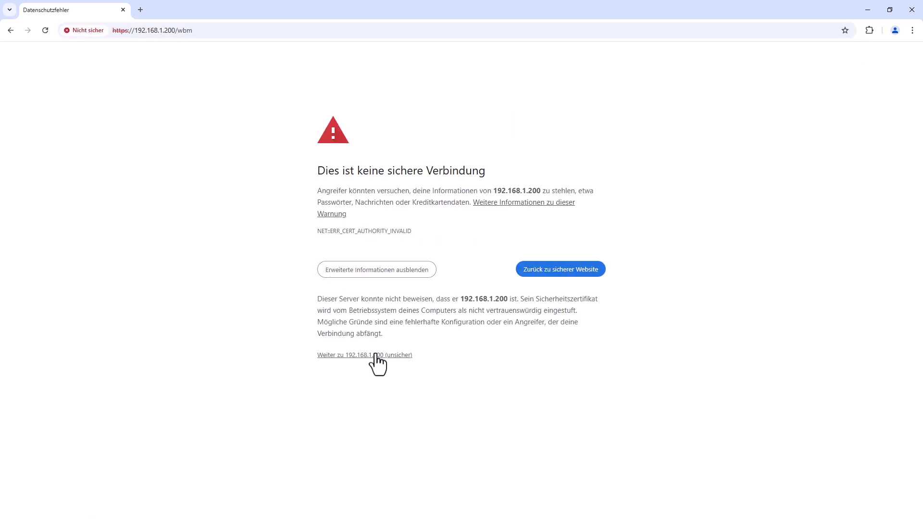
left_click(377, 354)
left_click(435, 298)
left_click(456, 319)
left_click(461, 320)
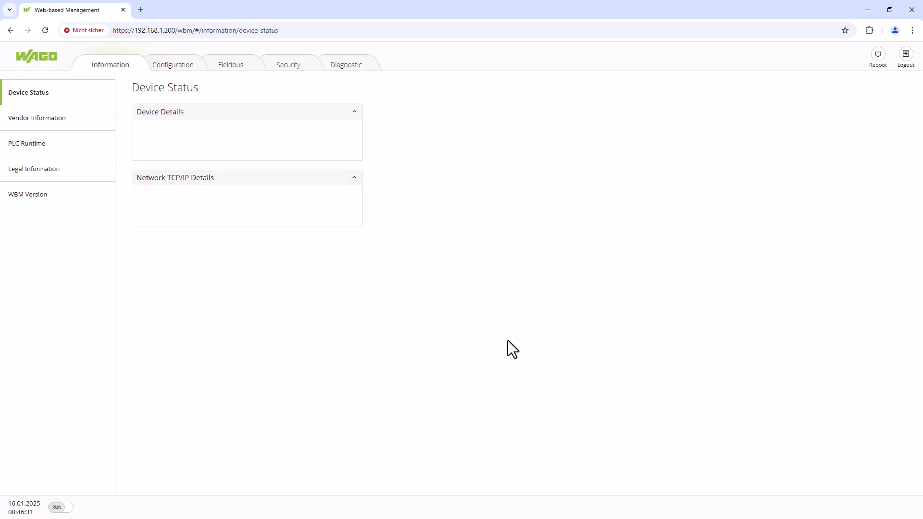
- Activate the FTP service under Configuration > Network Services and submit
left_click(186, 67)
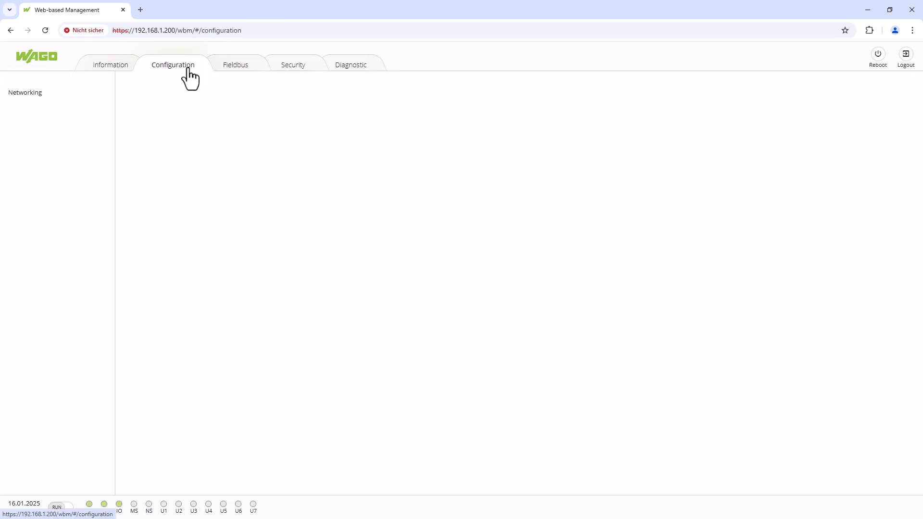
left_click(55, 273)
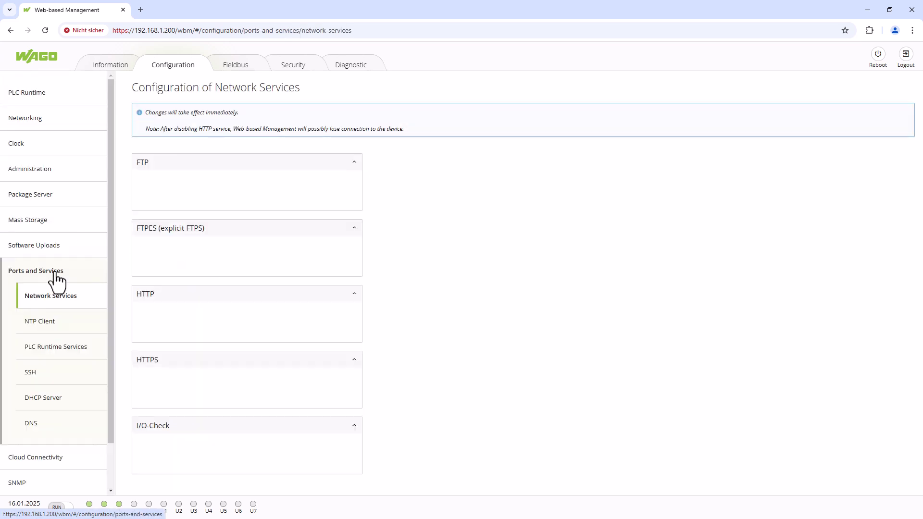
left_click(213, 183)
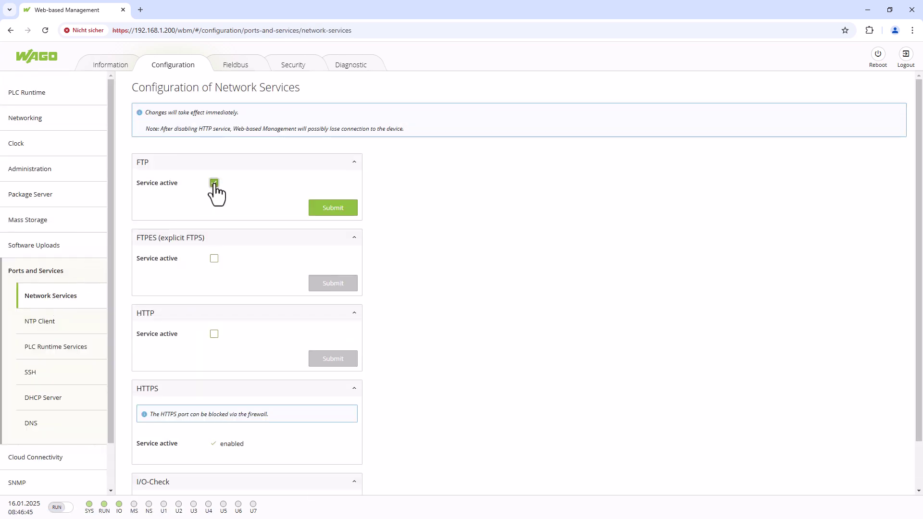
left_click(331, 211)
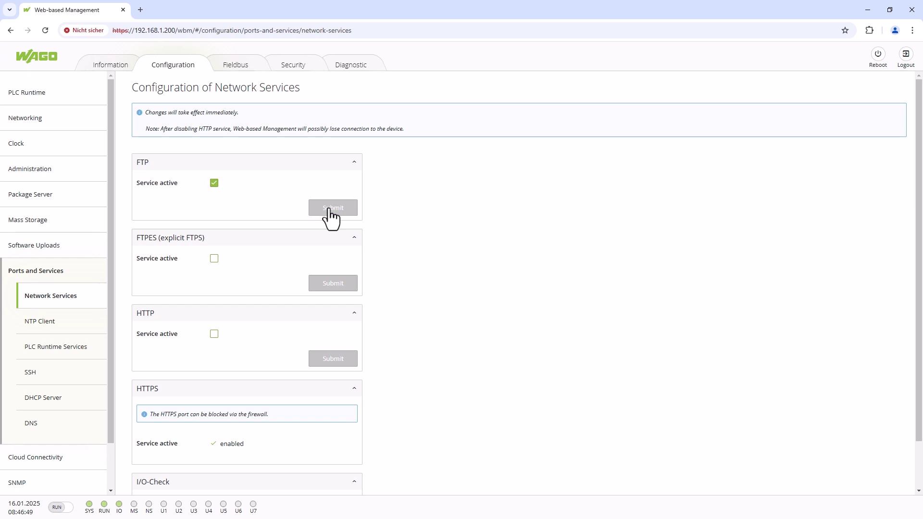
- Go to the Energy Data Management page at 192.168.1.200
left_click(163, 31)
type("19")
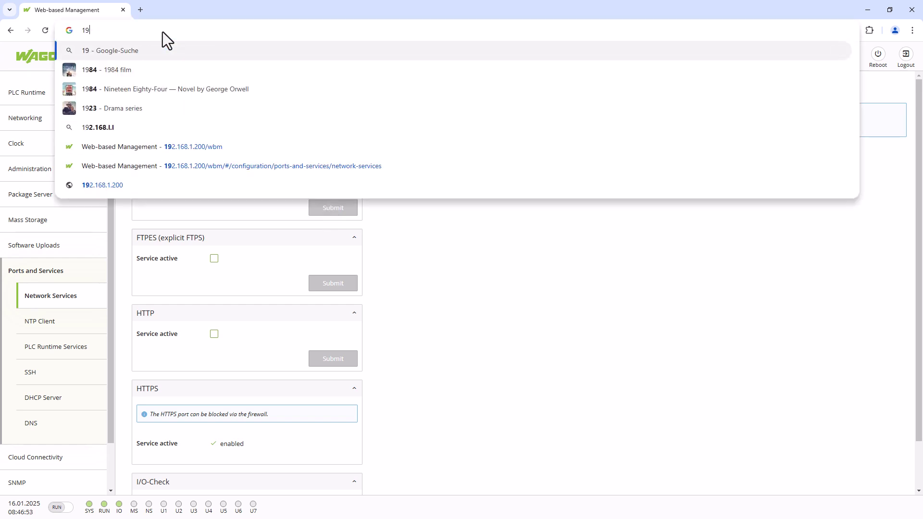
type("2.168.1.20")
key("Delete")
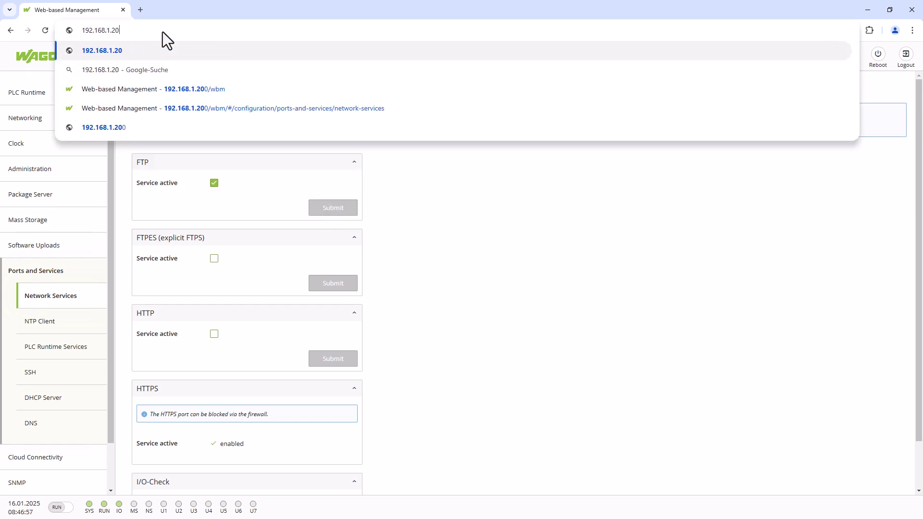
type("0")
key("Return")
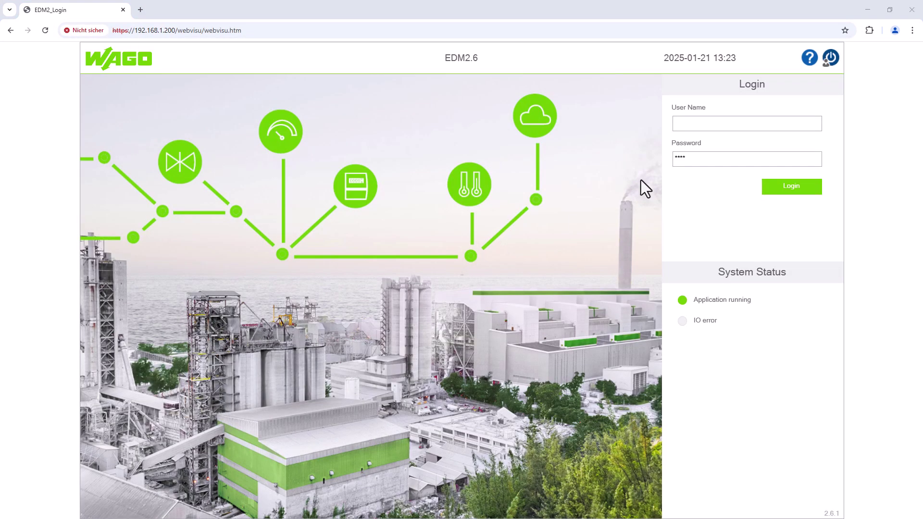
- Log in as admin with the password and open the File area
left_click(715, 127)
type("admin")
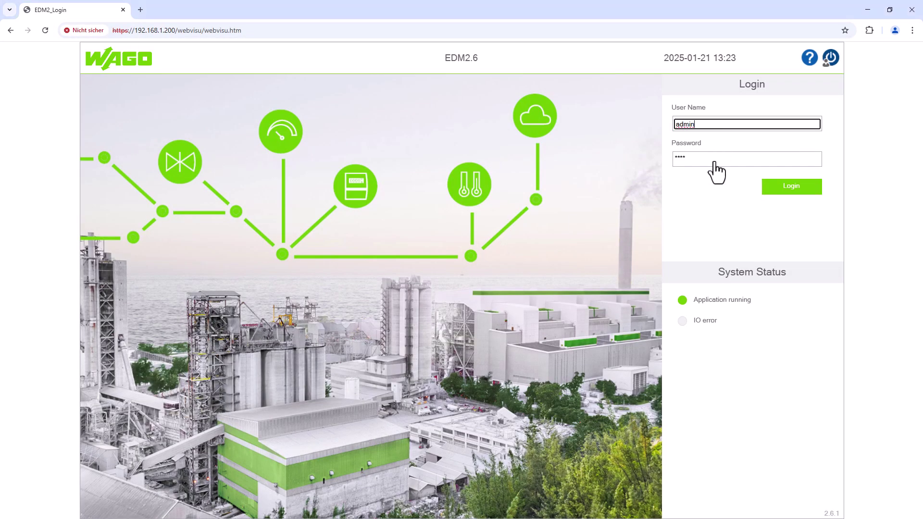
left_click(715, 163)
type("wago")
left_click(768, 188)
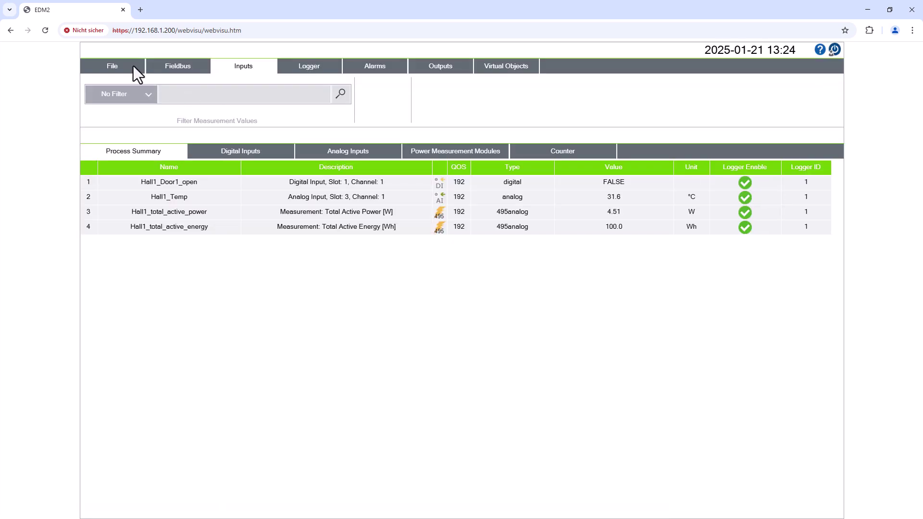
left_click(131, 65)
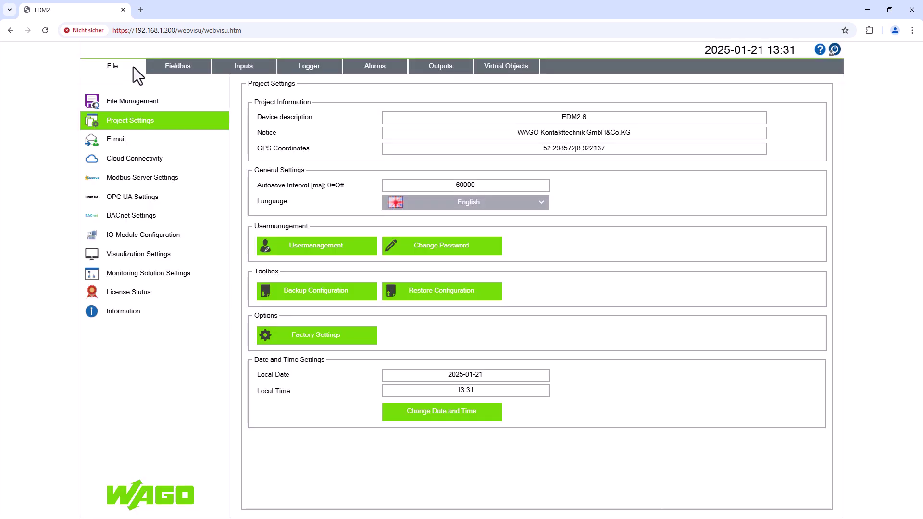
- In File Management, set the transfer type to SFTP after trying FTPS and FTP
left_click(140, 103)
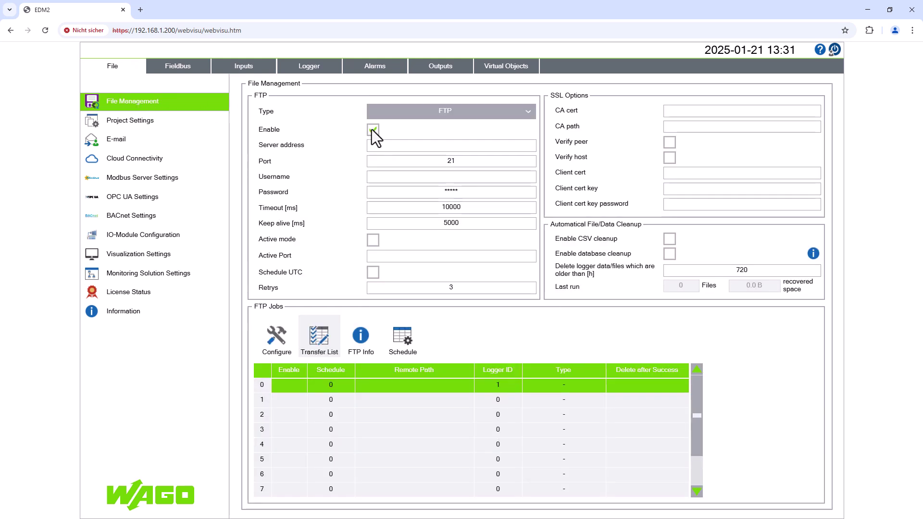
left_click(529, 112)
left_click(470, 173)
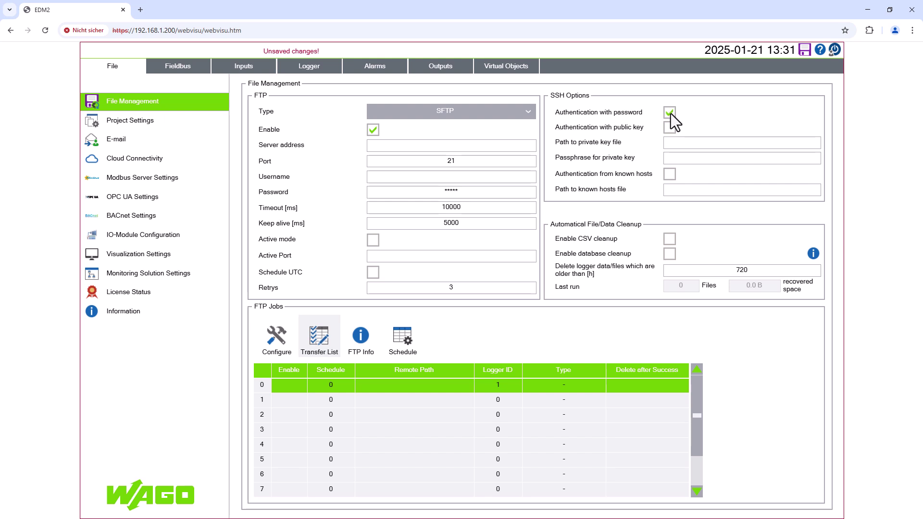
left_click(415, 117)
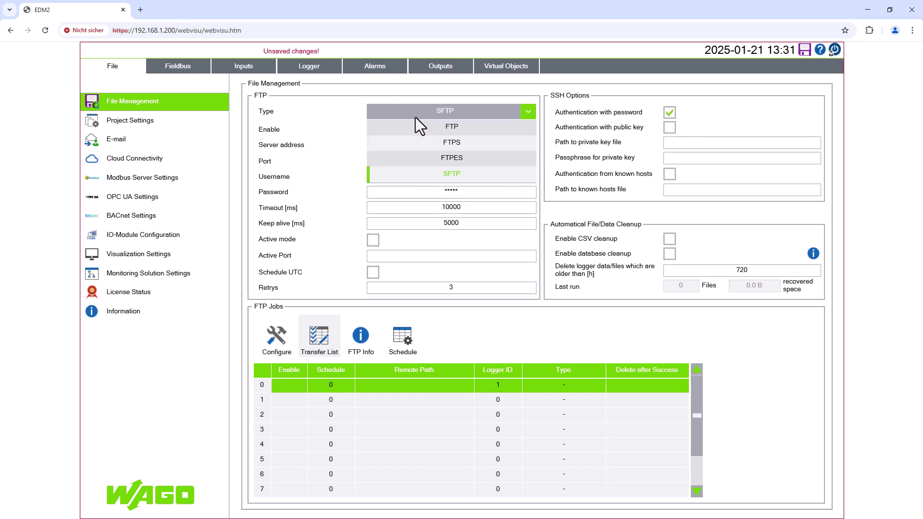
left_click(437, 143)
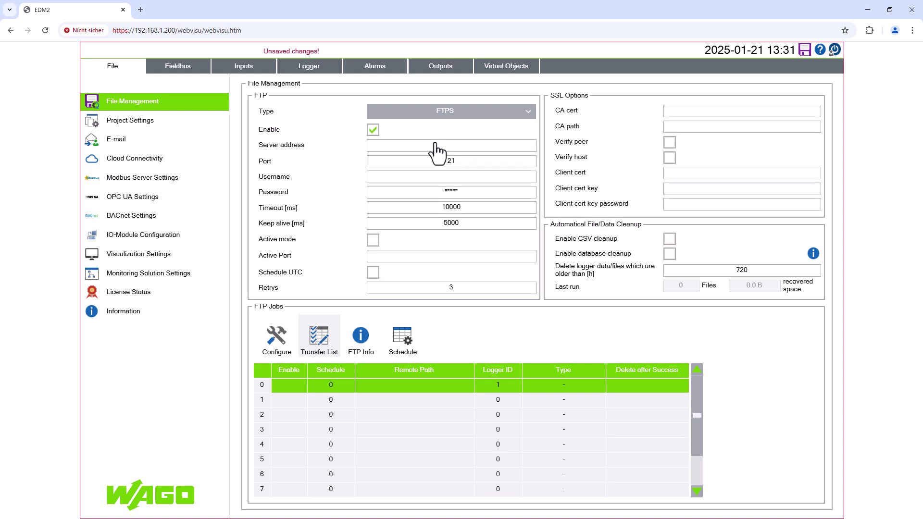
left_click(528, 112)
left_click(474, 174)
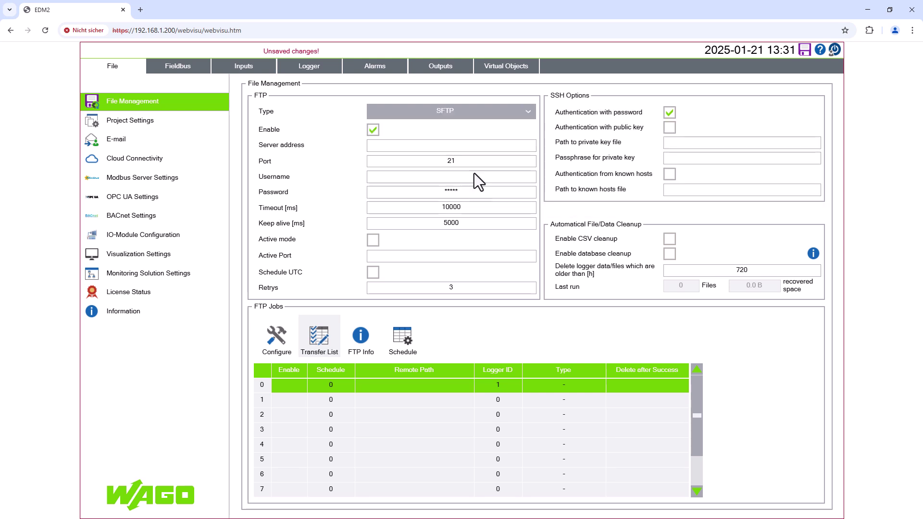
left_click(532, 113)
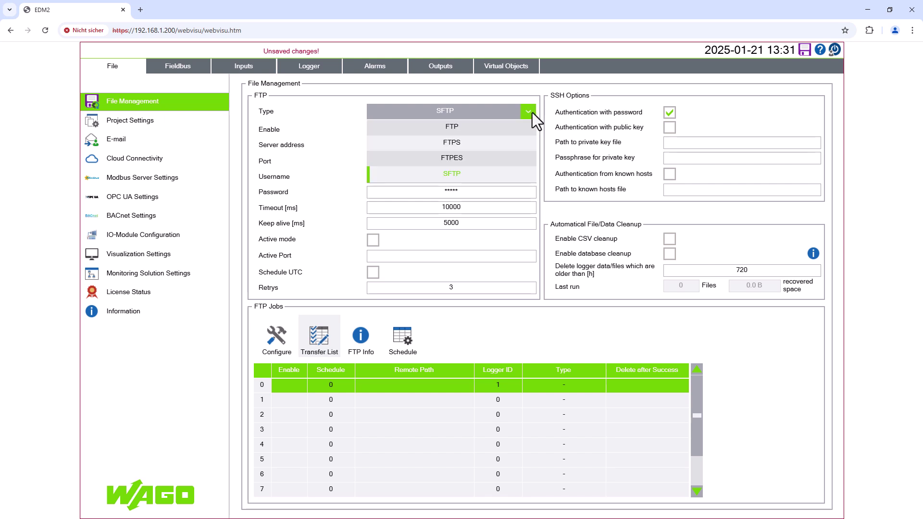
left_click(471, 128)
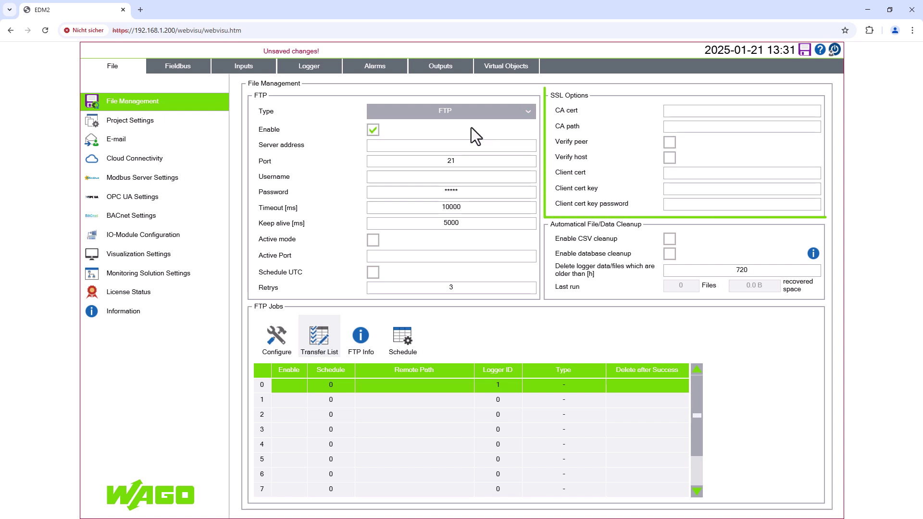
left_click(528, 113)
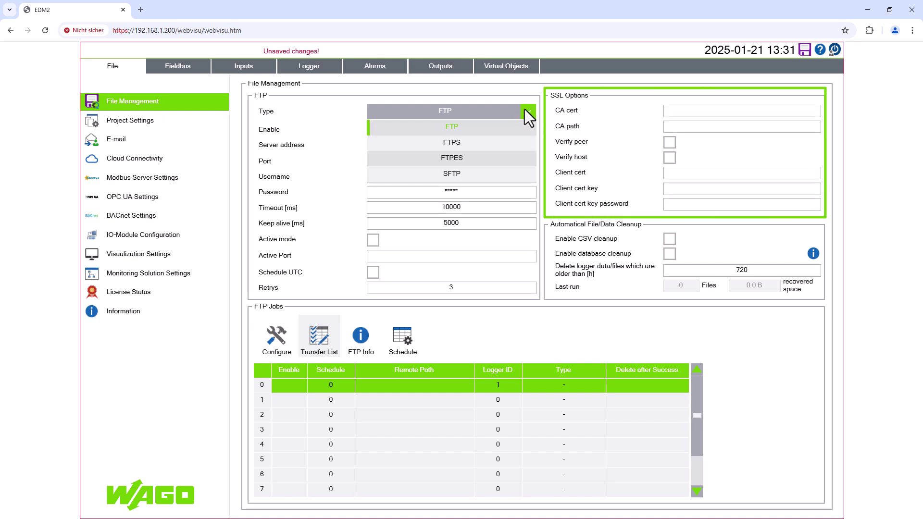
left_click(460, 174)
- Enter server 192.168.1.220, port 22 and username root
left_click(399, 146)
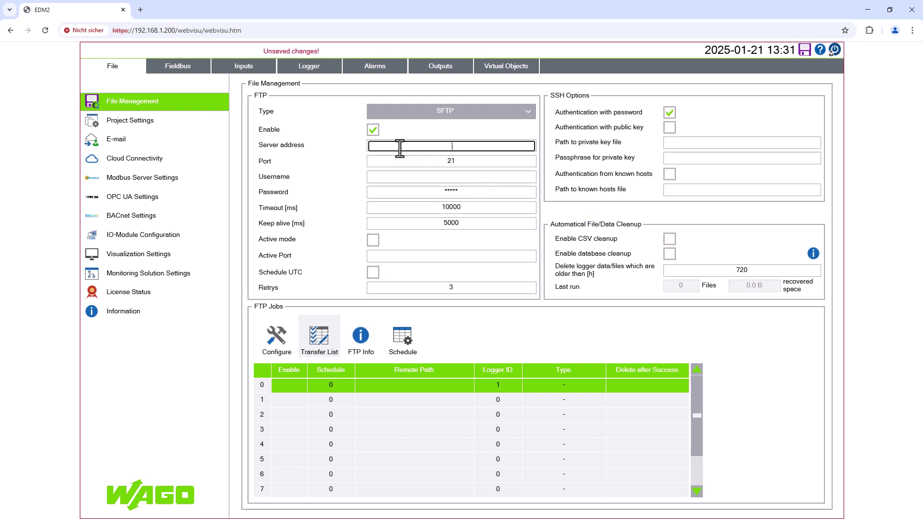
type("192.168.1.220")
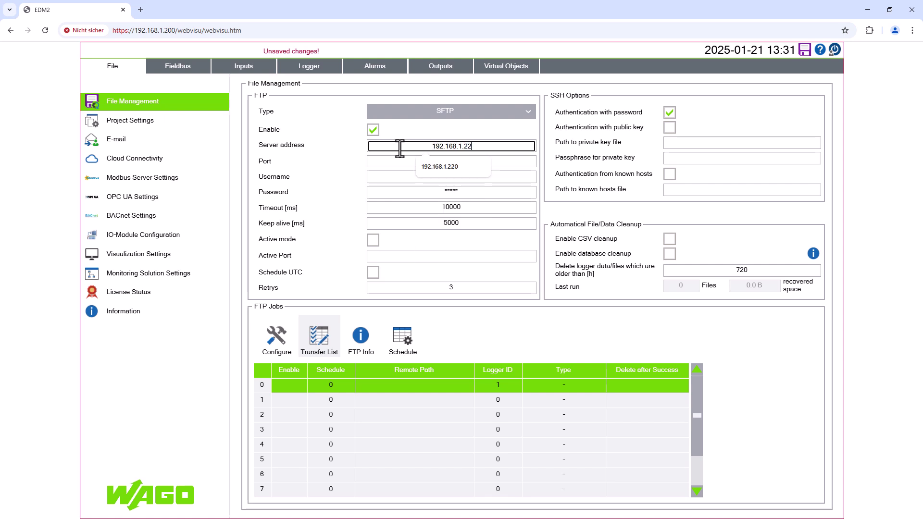
key("Return")
left_click(454, 163)
type("22")
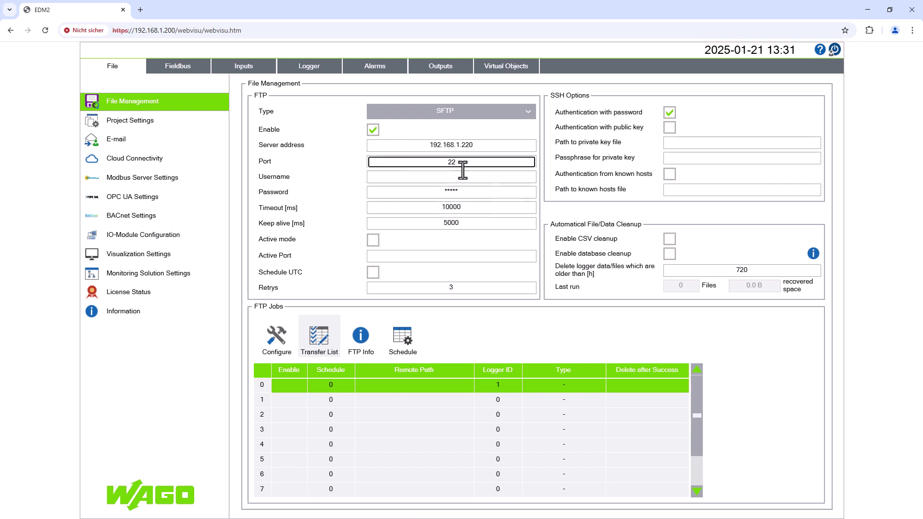
key("Return")
left_click(453, 177)
type("root")
key("Return")
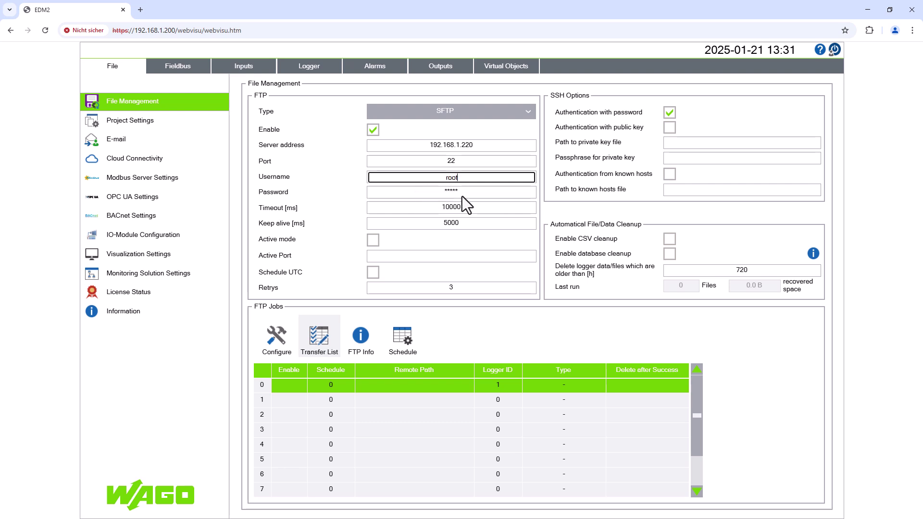
- Enter the account password, keeping timeout 10000 and keep alive 5000
left_click(463, 196)
type("wago")
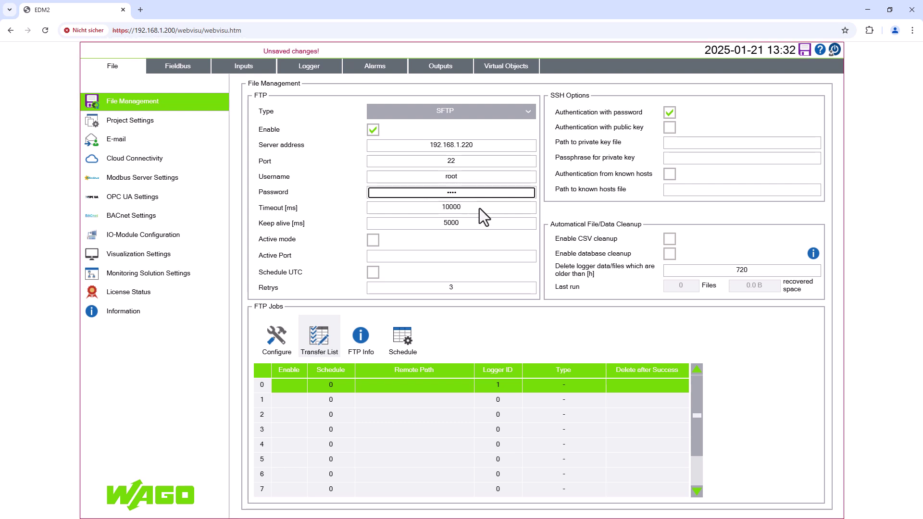
left_click(479, 209)
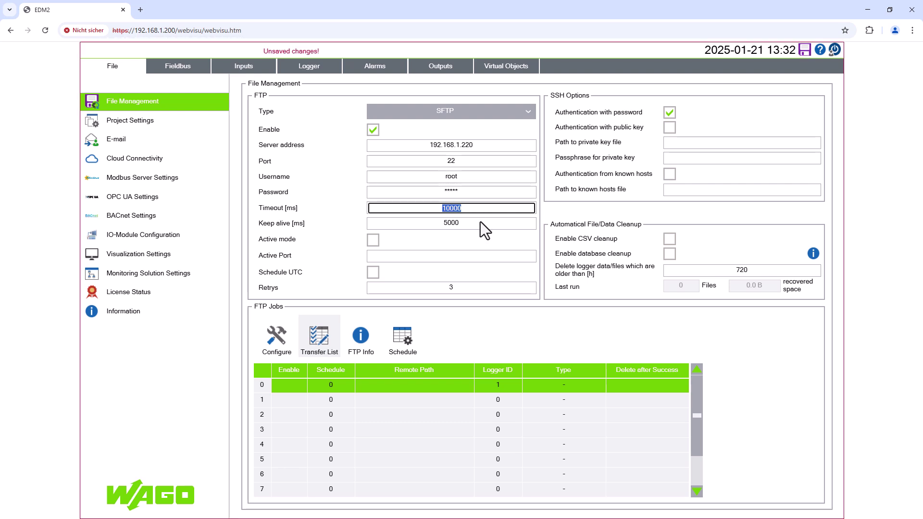
key("Return")
left_click(480, 222)
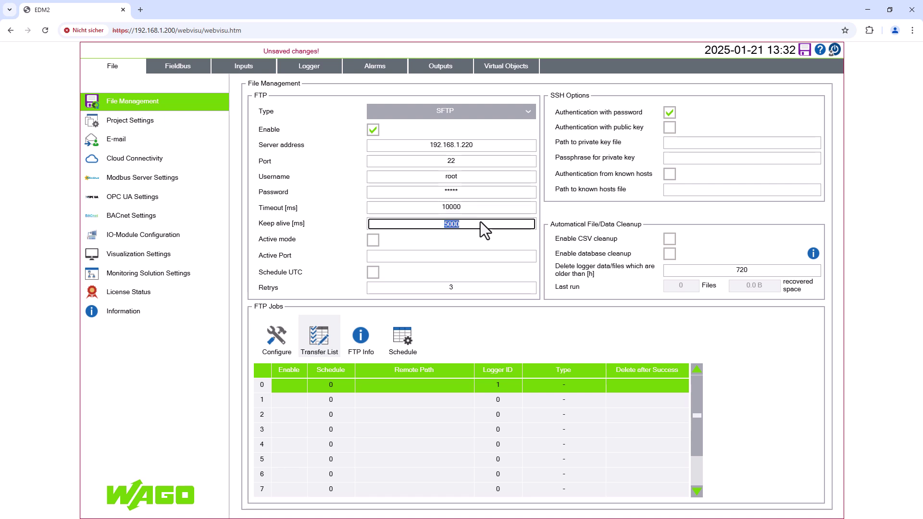
key("Return")
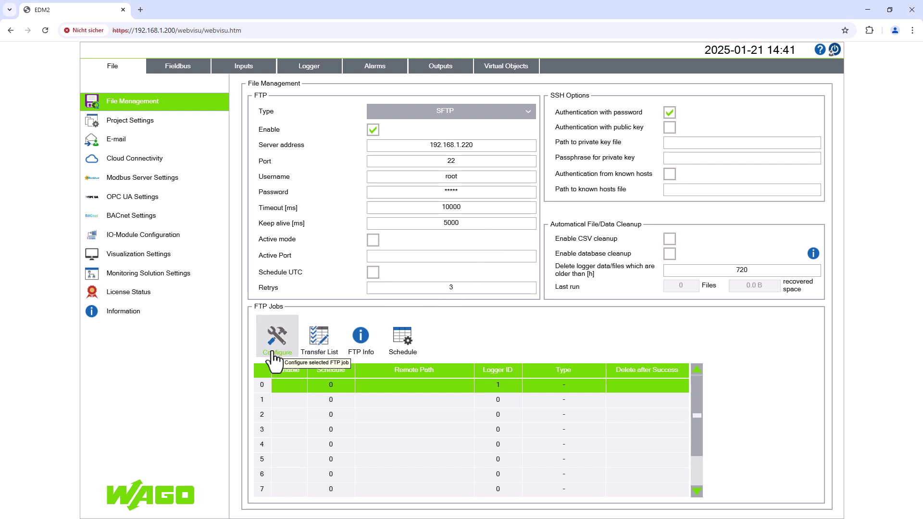
- Configure FTP job 0 to send Full_Logger to remote path /media/FTP, and confirm
left_click(275, 358)
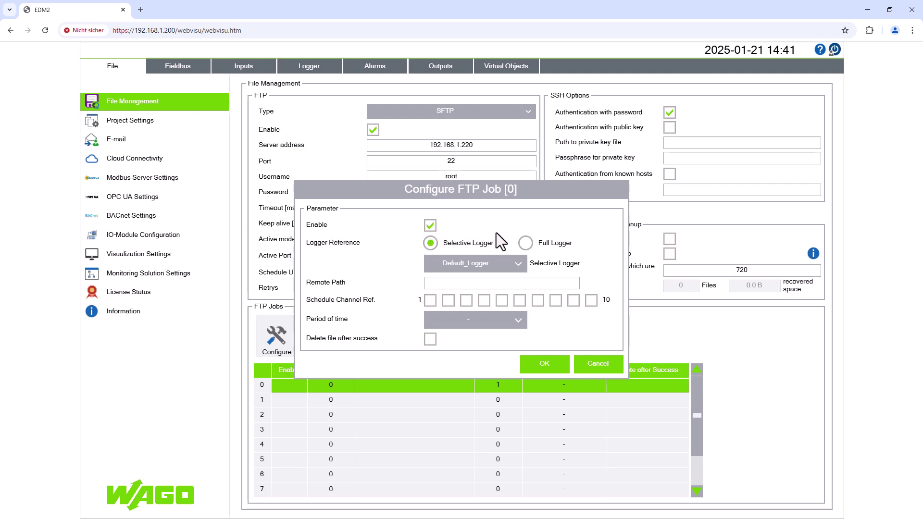
left_click(525, 242)
left_click(518, 267)
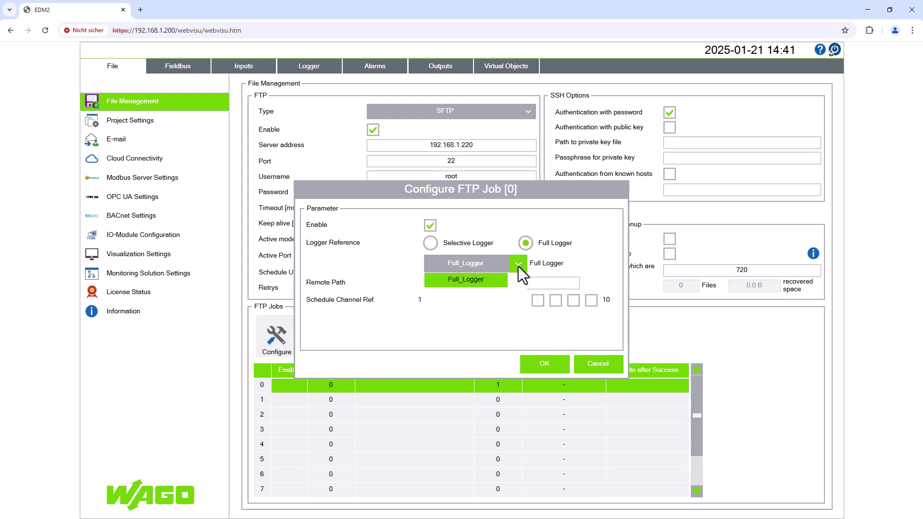
left_click(491, 282)
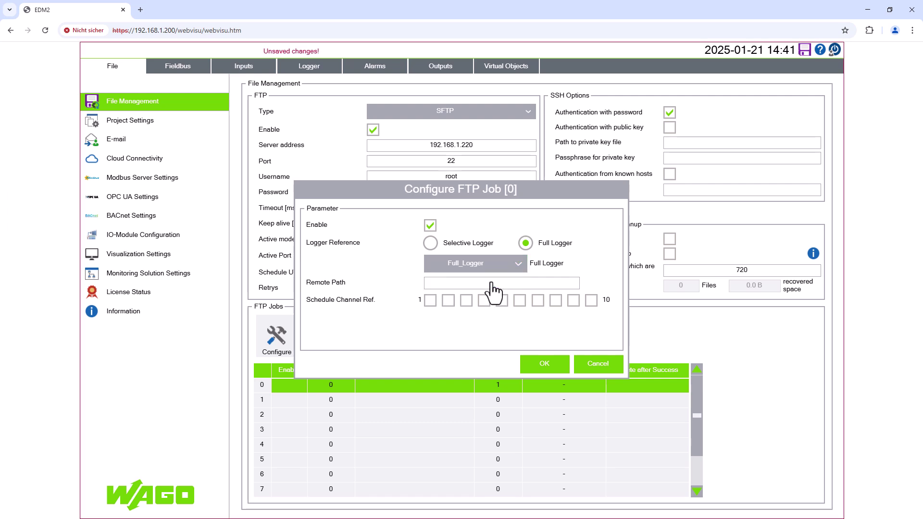
left_click(491, 281)
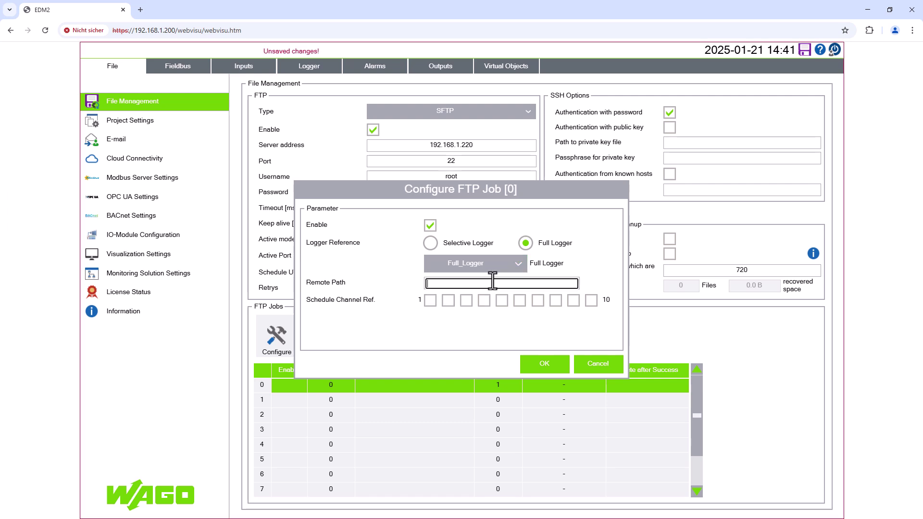
type("/media/FTP")
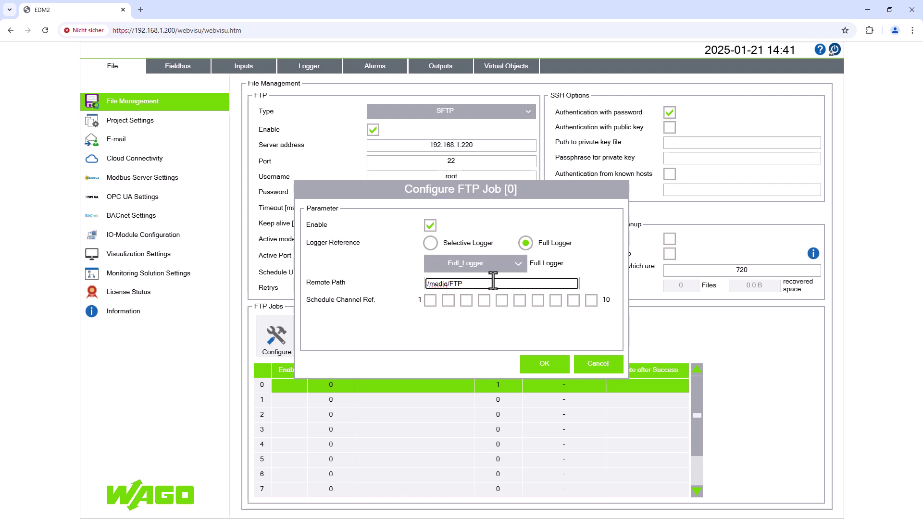
left_click(433, 304)
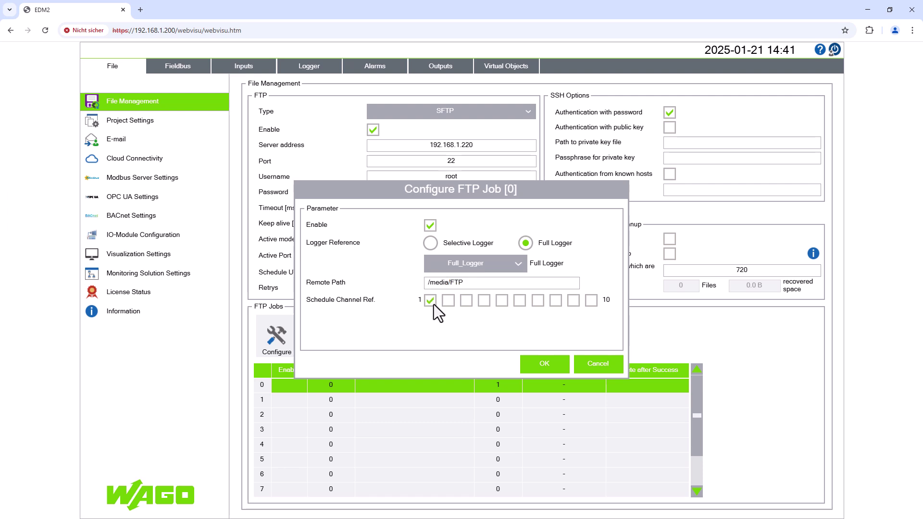
left_click(540, 367)
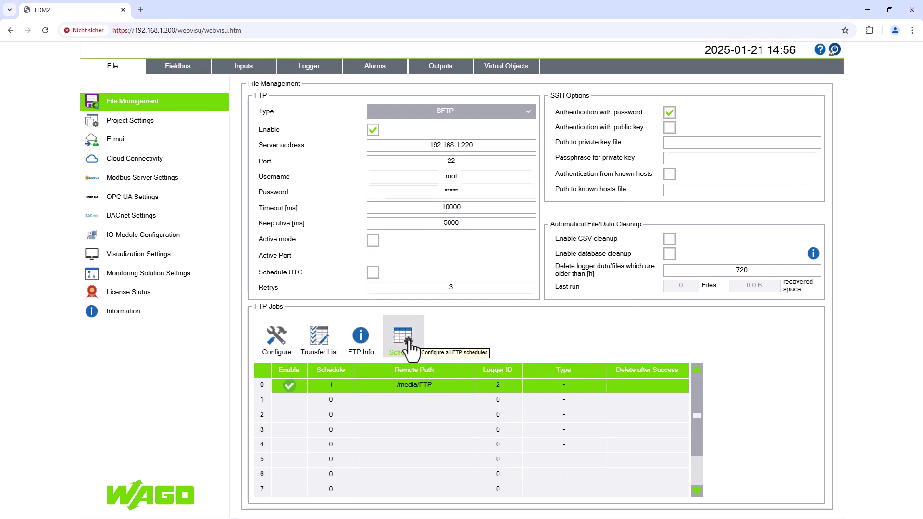
- Set schedule channel 1 to 12:00 on Monday through Thursday and close the schedule
left_click(410, 347)
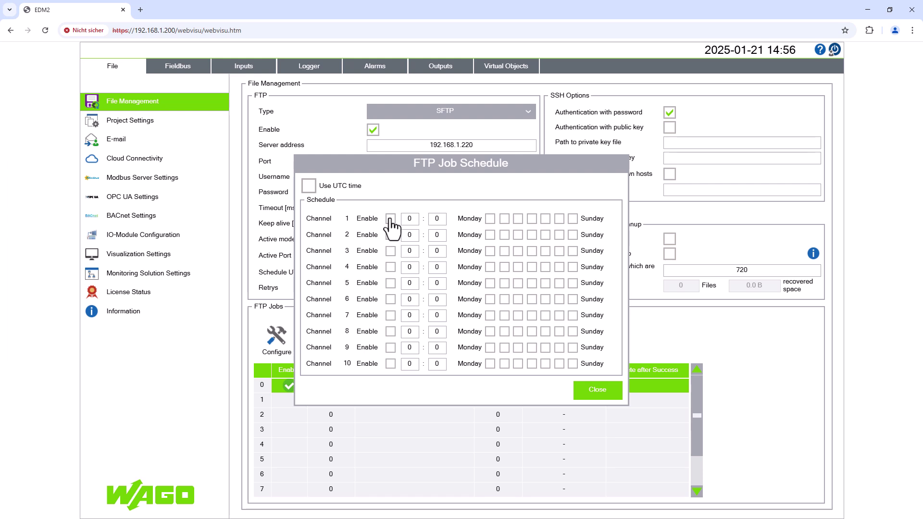
left_click(410, 219)
type("2")
left_click(489, 219)
left_click(546, 219)
left_click(559, 219)
left_click(597, 390)
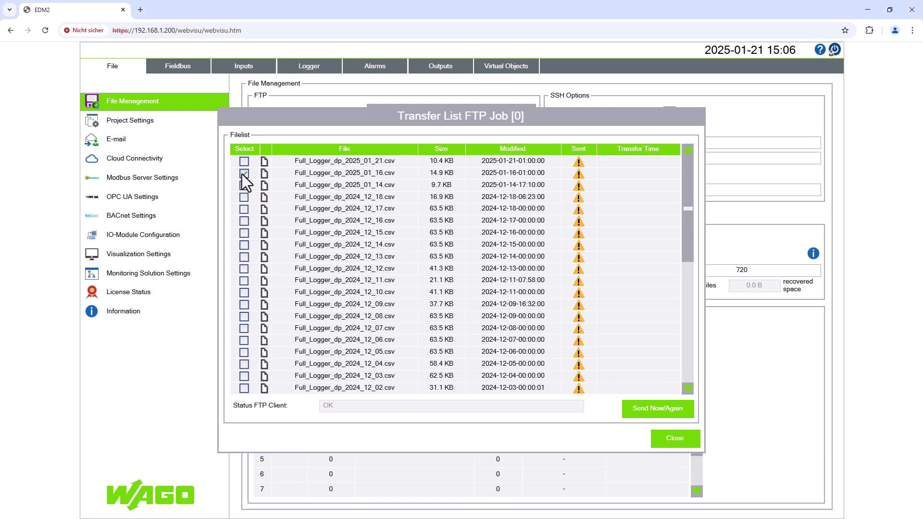
- Send the ticked Full_Logger_dp_2025_01_16.csv again immediately from the transfer list
left_click(647, 408)
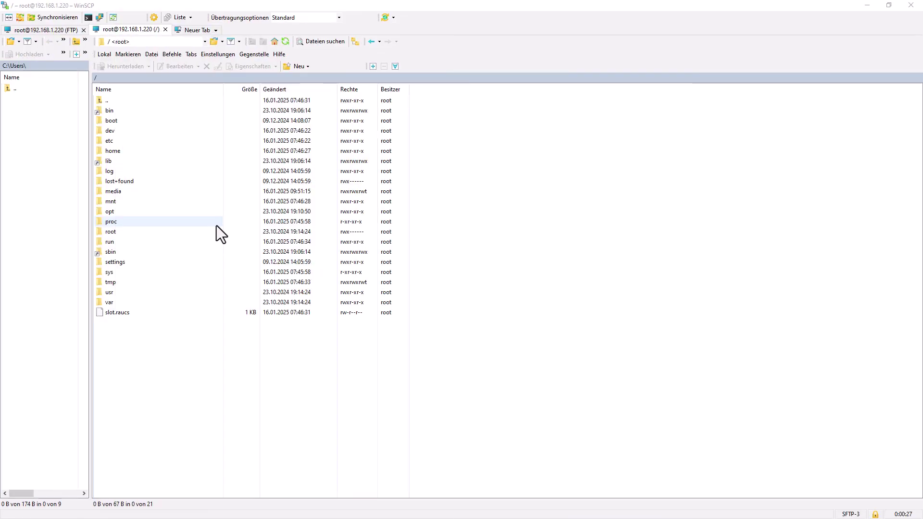
- Browse into media then FTP on the server to find Full_Logger_dp_2025_01_16.csv
double_click(119, 191)
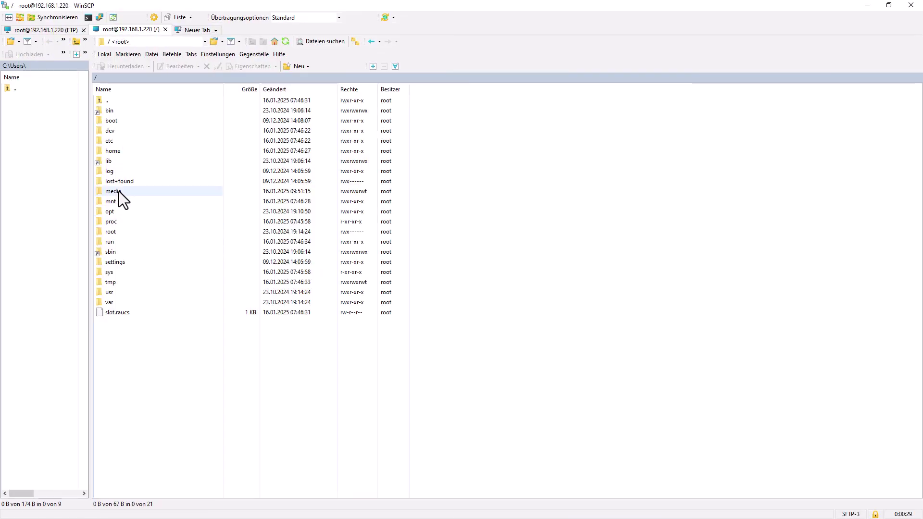
double_click(109, 111)
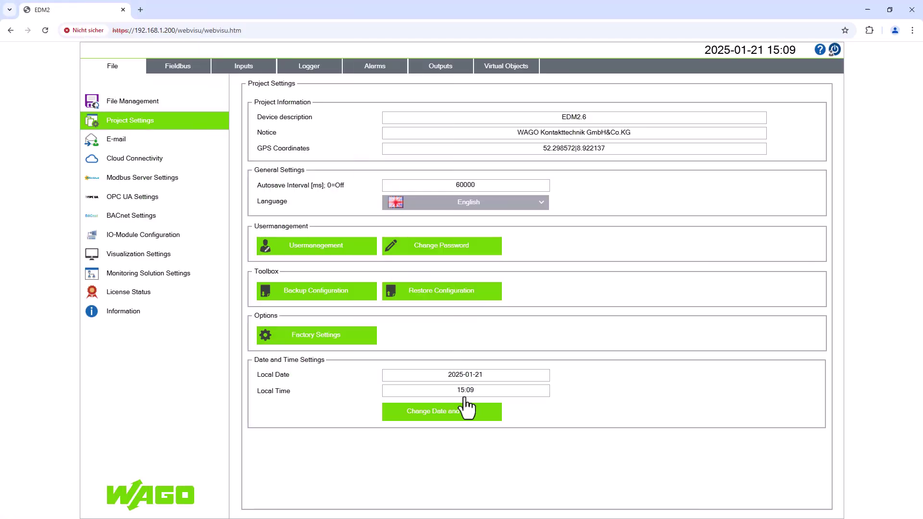
- Set the device's local time to 11:59 and apply it
left_click(466, 408)
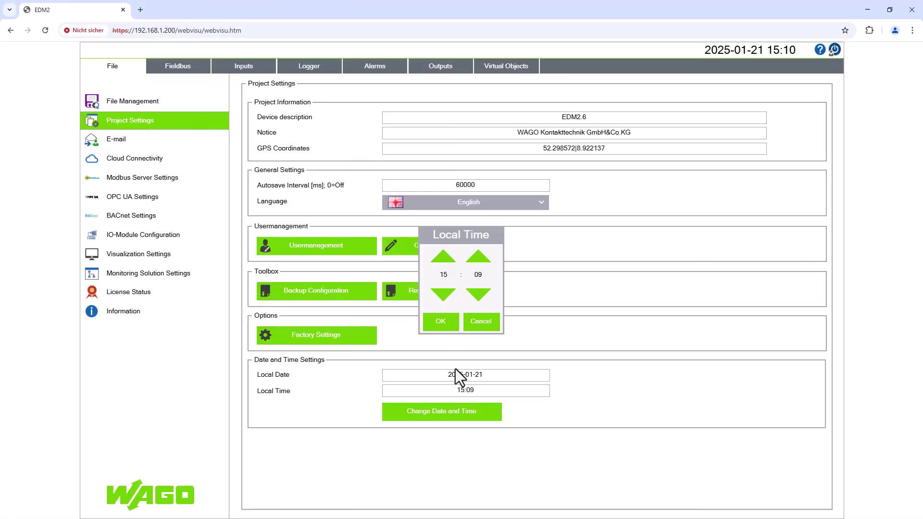
left_click(443, 295)
left_click(478, 275)
type("59")
left_click(447, 329)
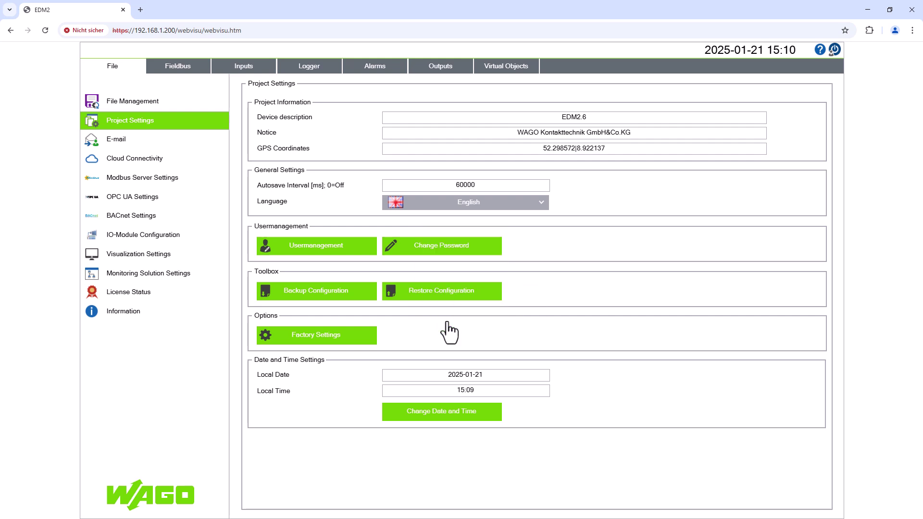
left_click(437, 419)
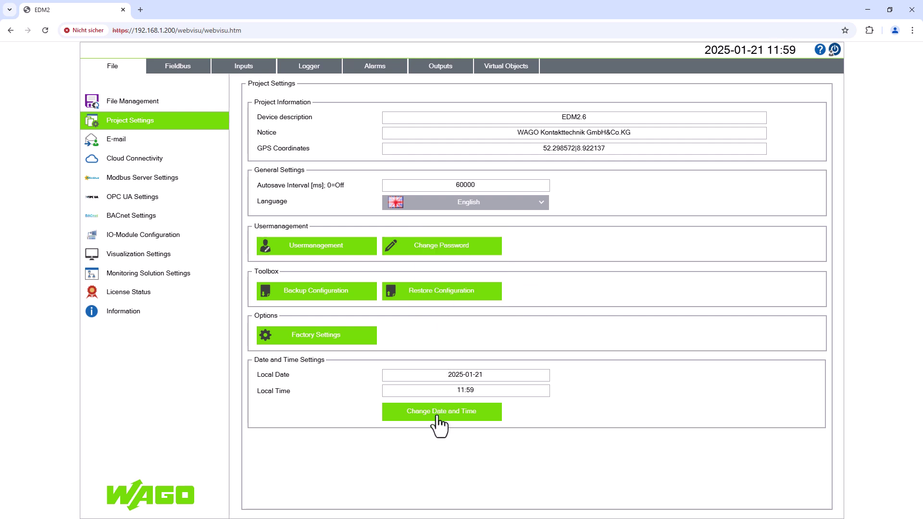
- Open FTP job 0's transfer list in File Management and watch the 12:00 sends
left_click(143, 107)
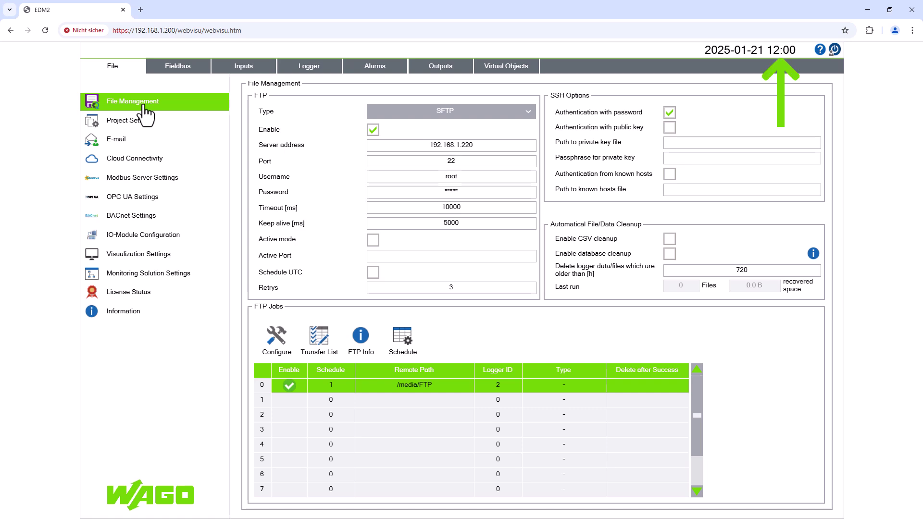
left_click(318, 339)
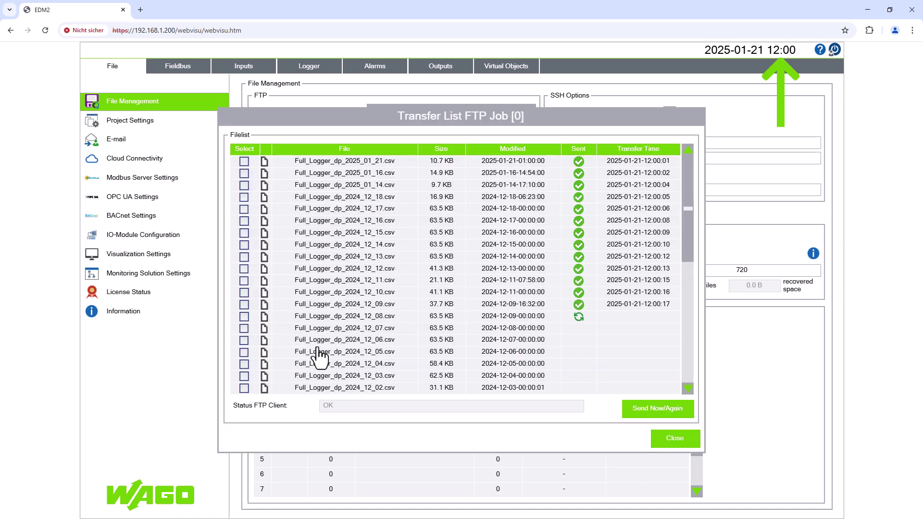
left_click_drag(691, 275, 690, 335)
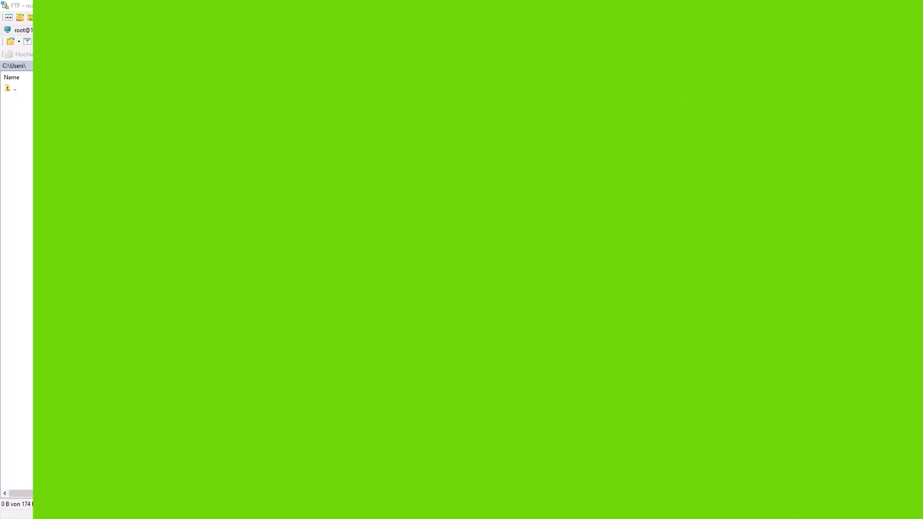
- Log in to server 192.168.1.220 as user root with the account password
left_click(456, 226)
type("192.168.1.220")
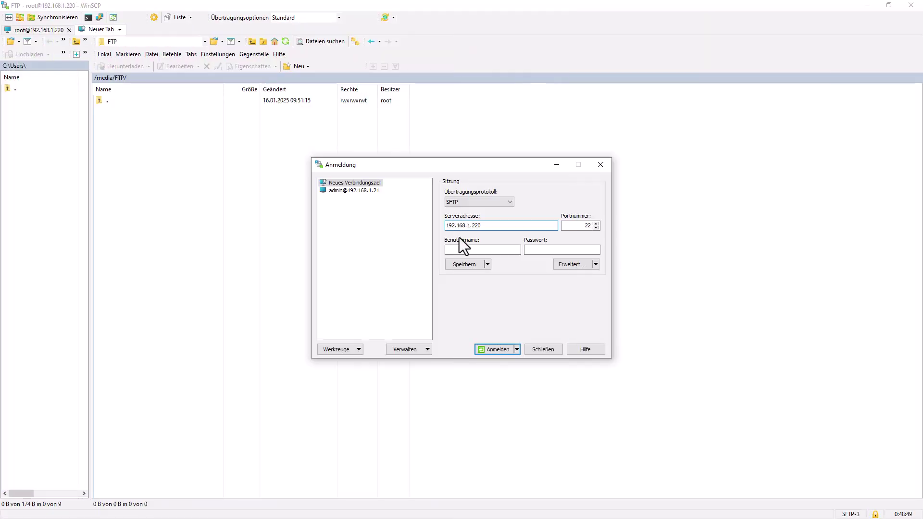
left_click(460, 249)
type("root")
key("Tab")
type("•••••••")
key("Return")
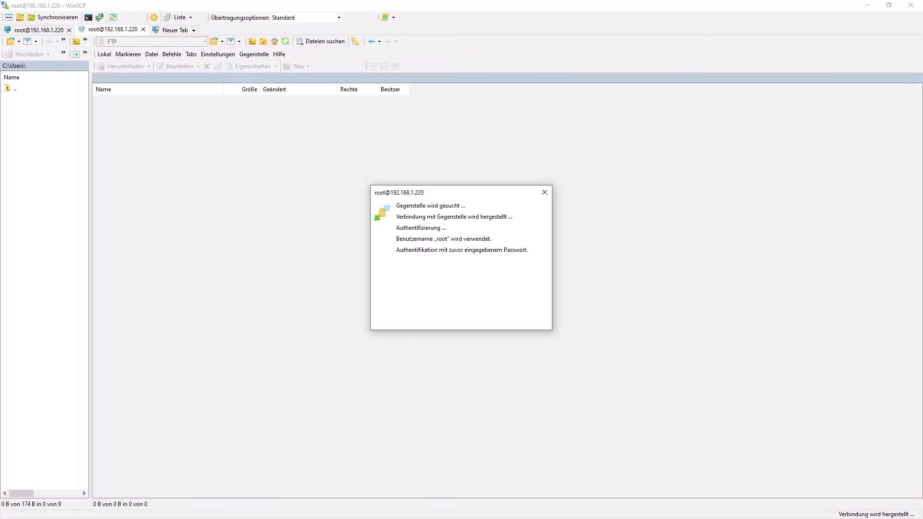
- Browse to /media/FTP to see the delivered Full_Logger CSV files
double_click(108, 102)
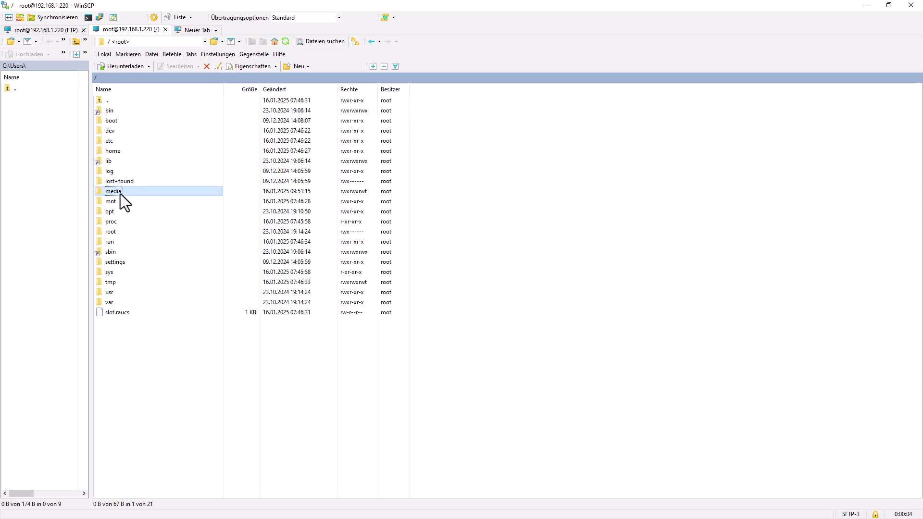
double_click(120, 191)
double_click(110, 111)
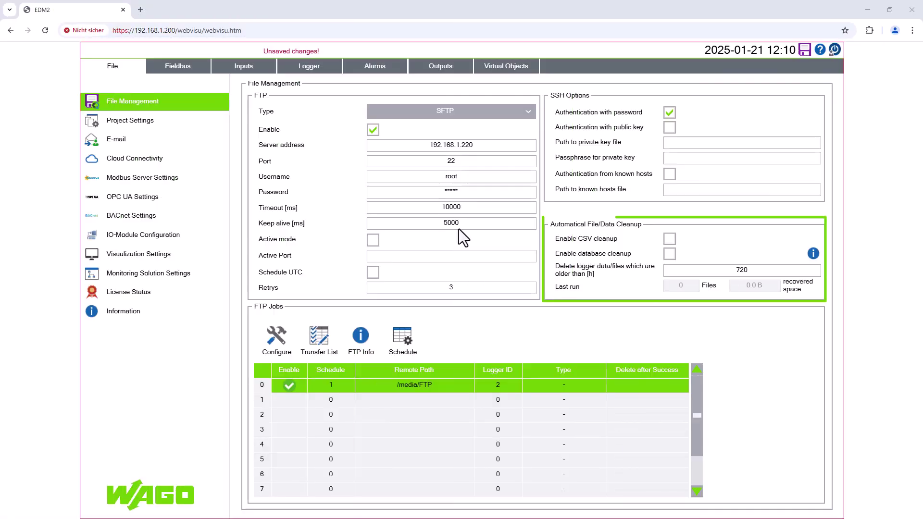
- Enable CSV cleanup for logger files older than 720 h, then go to the Logger page
left_click(673, 240)
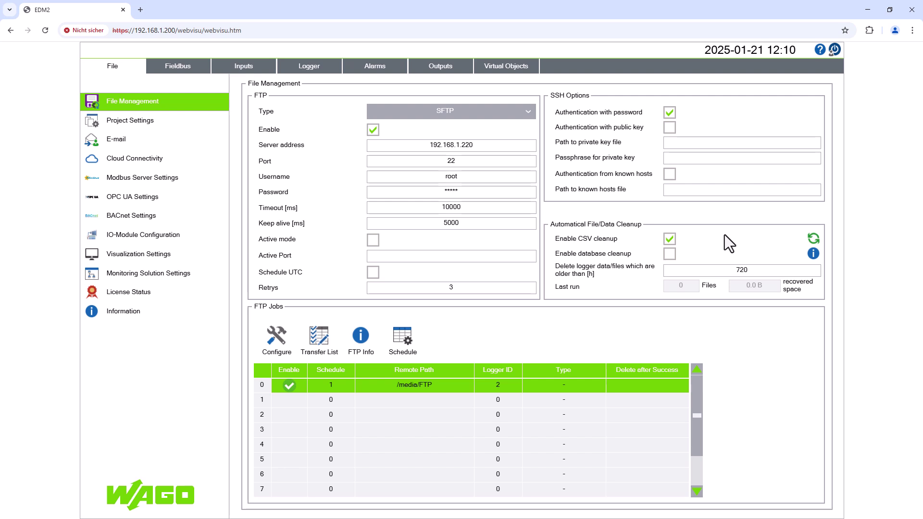
left_click(311, 66)
- Confirm Full_Logger still saves daily every 60000 ms, then go back to File Management
left_click(259, 151)
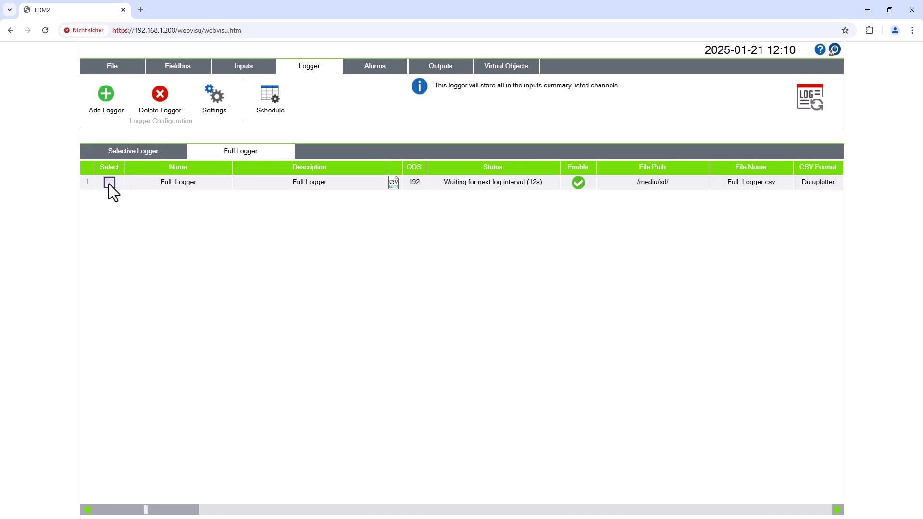
left_click(109, 182)
left_click(214, 99)
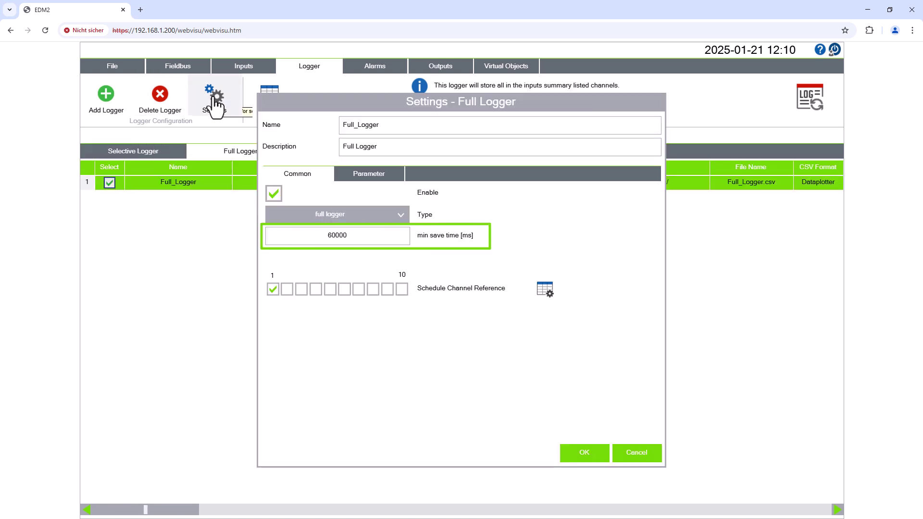
left_click(389, 175)
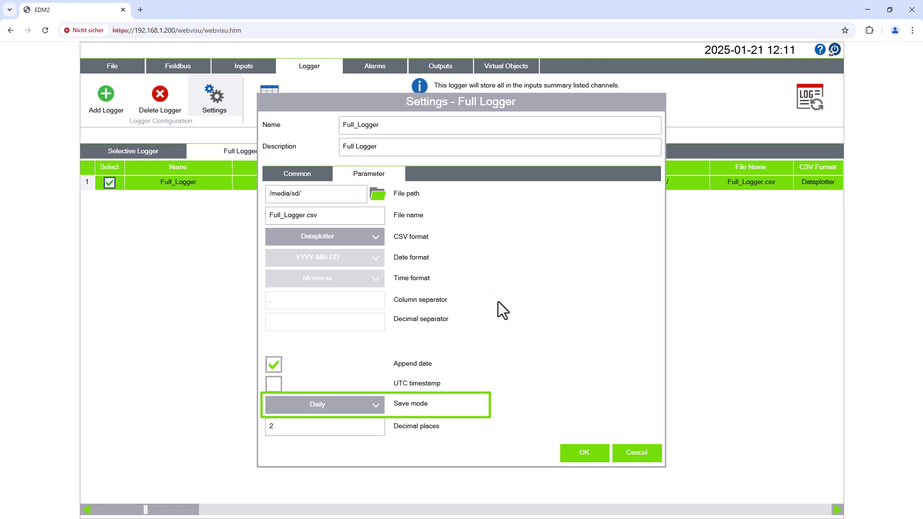
left_click(604, 455)
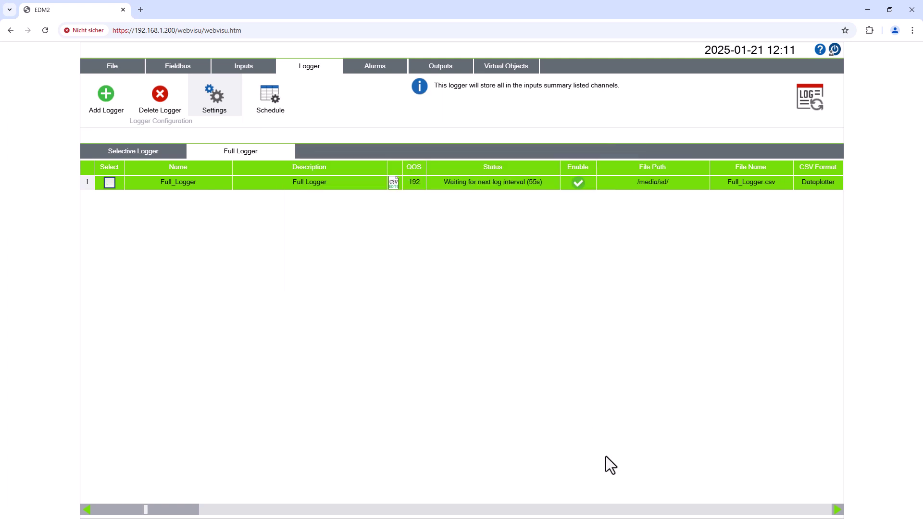
left_click(134, 64)
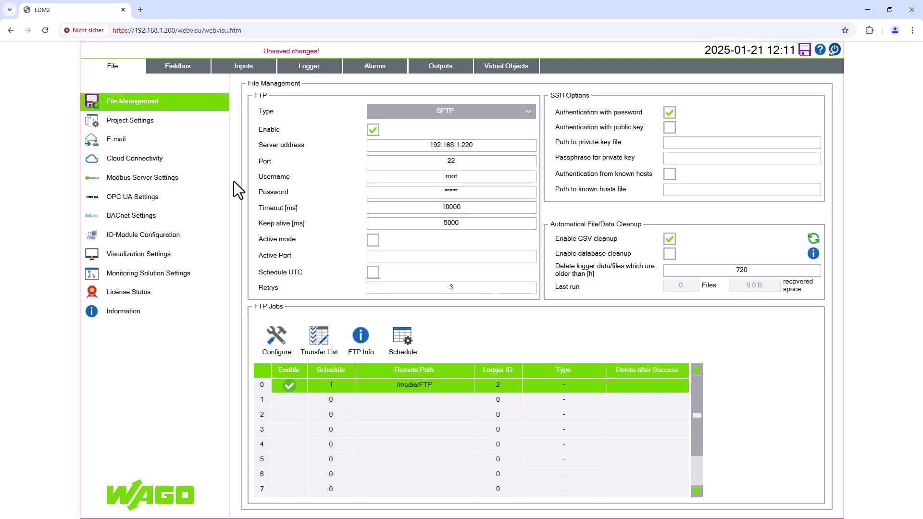
left_click(403, 353)
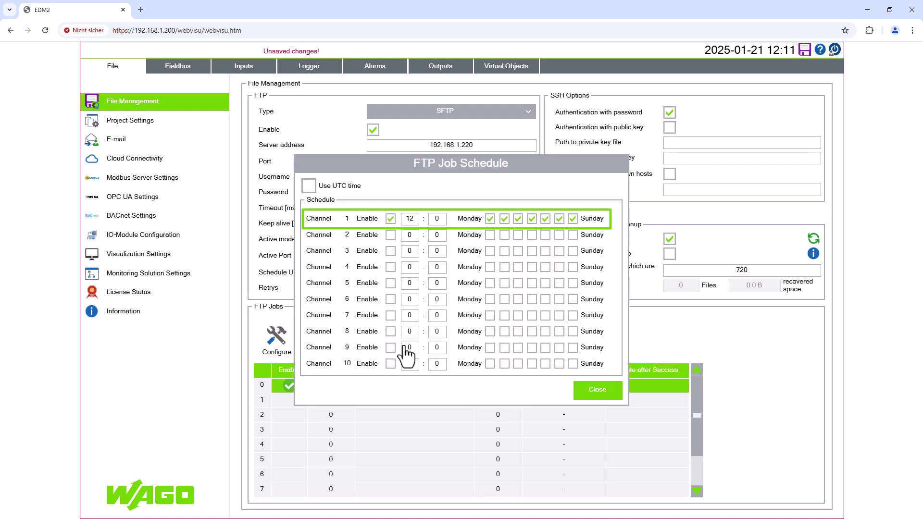
left_click(595, 393)
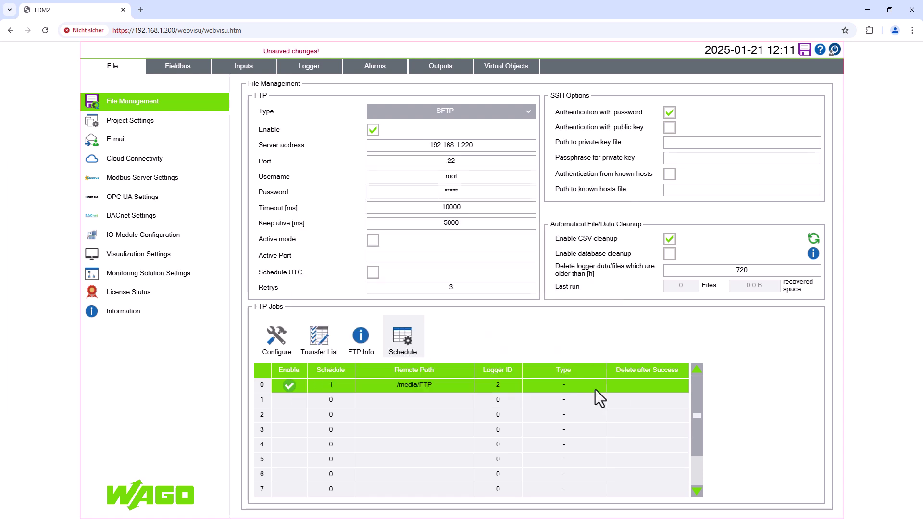